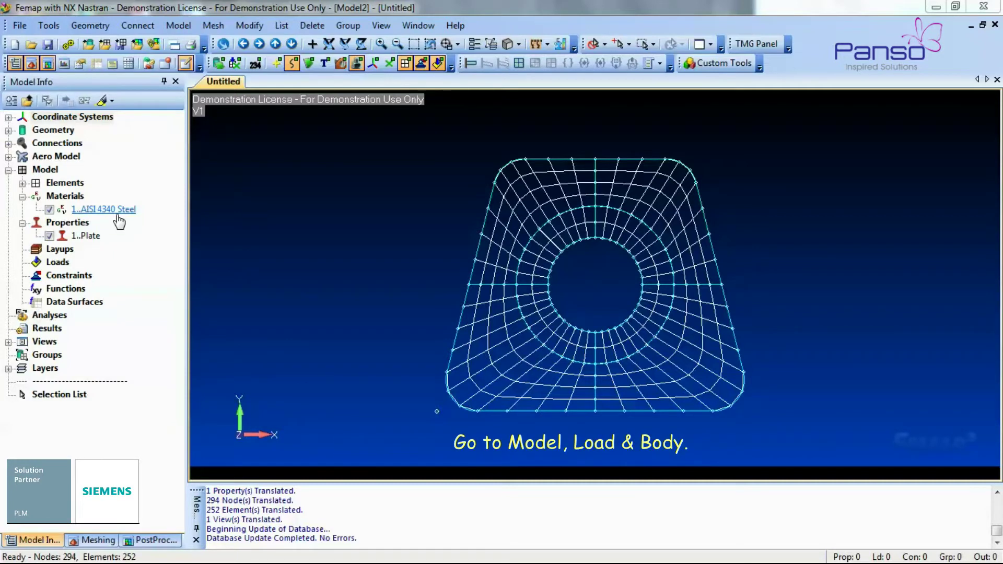
Step: Create body load set 1 titled 'Thermal'
click(180, 25)
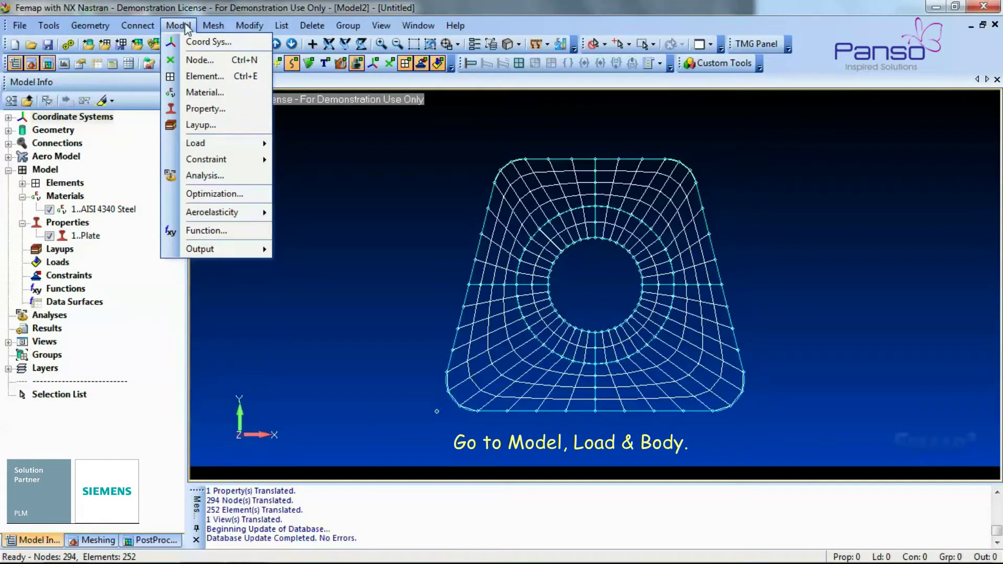
mouse_move(213, 142)
click(313, 162)
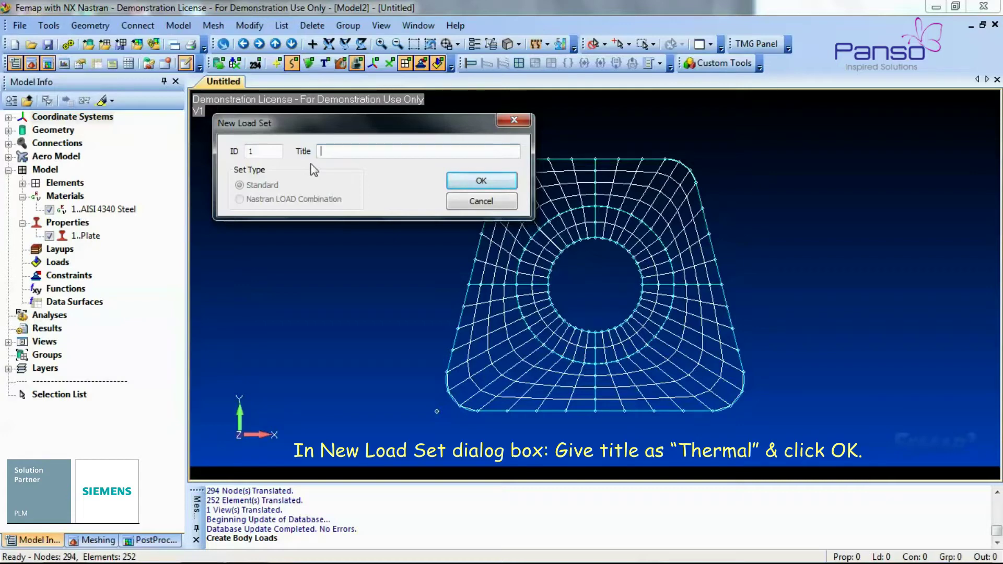
text(Thermal)
click(466, 183)
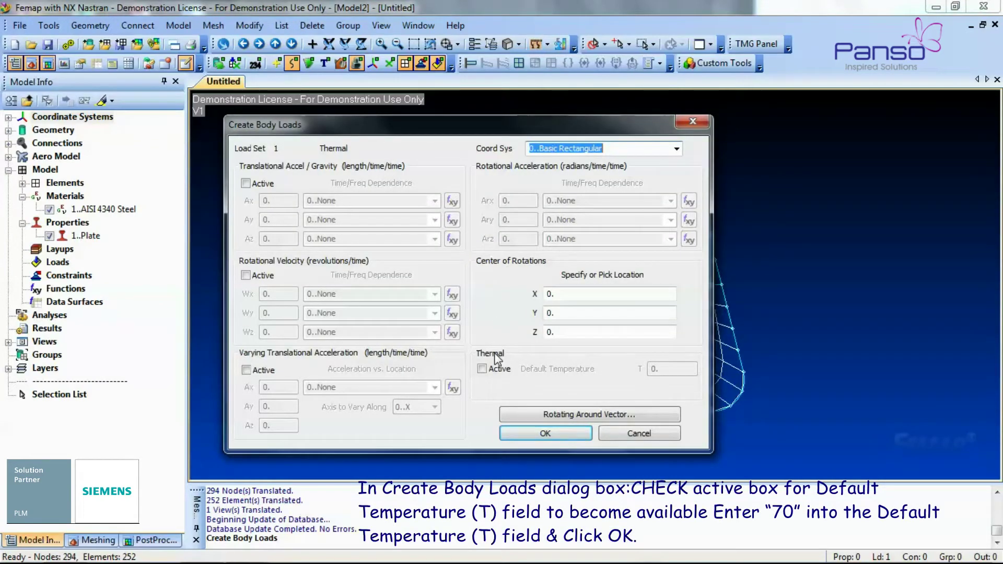
Step: Activate the thermal body load with a default temperature of 70
click(493, 372)
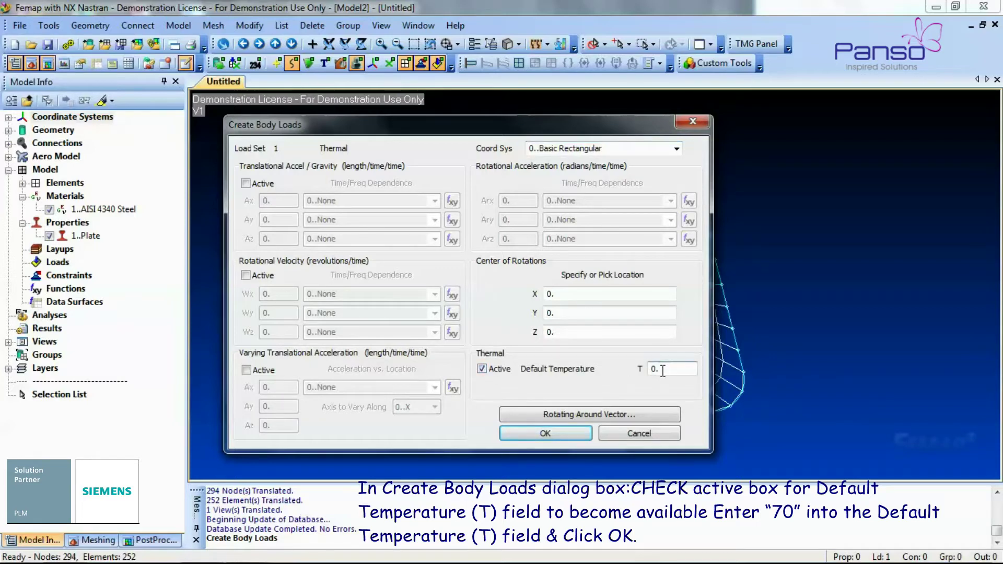
drag(659, 371, 643, 374)
text(70)
click(569, 432)
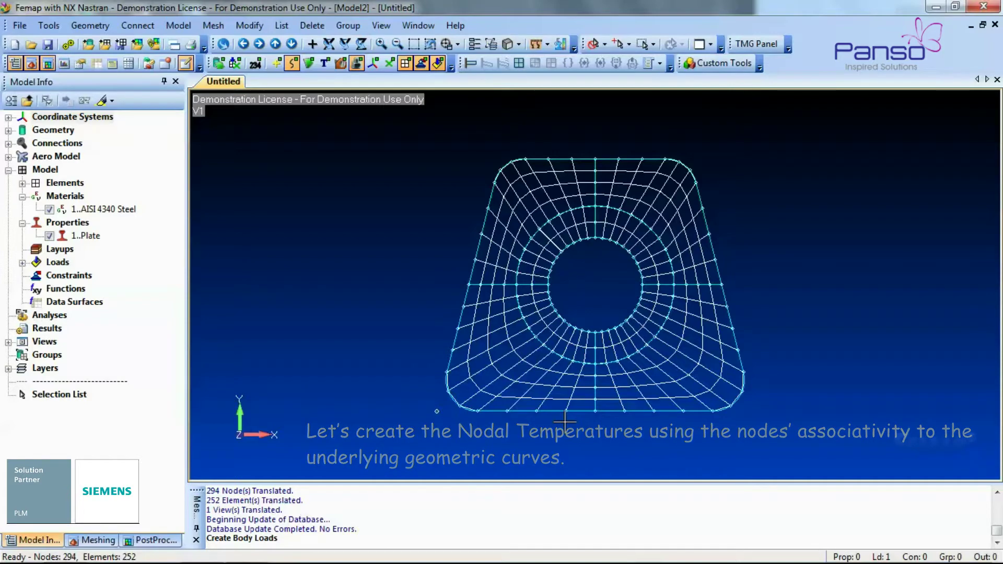
Step: Select the 12 nodes lying on the hole's lower-right arc curve for a nodal load
click(178, 25)
mouse_move(228, 144)
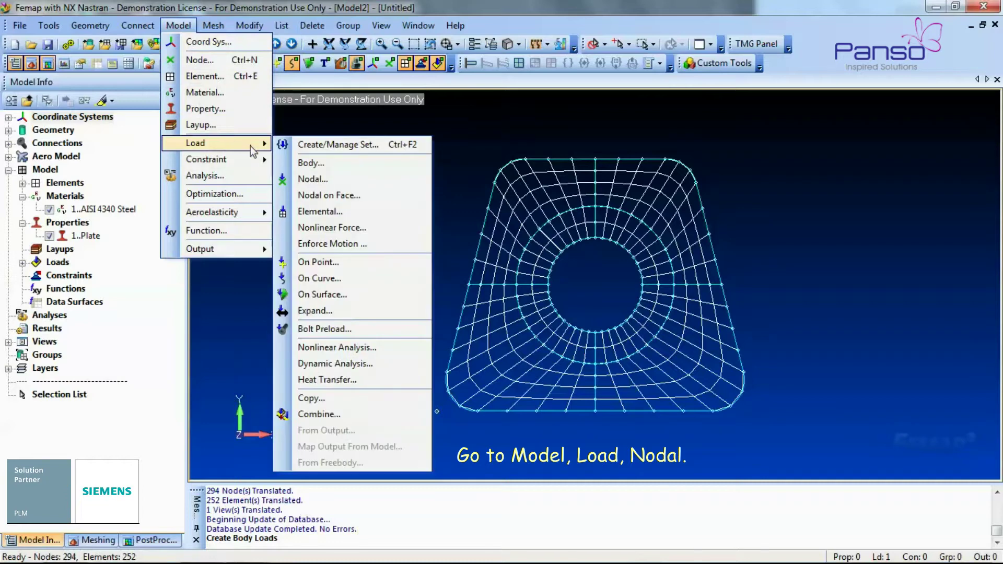
click(308, 179)
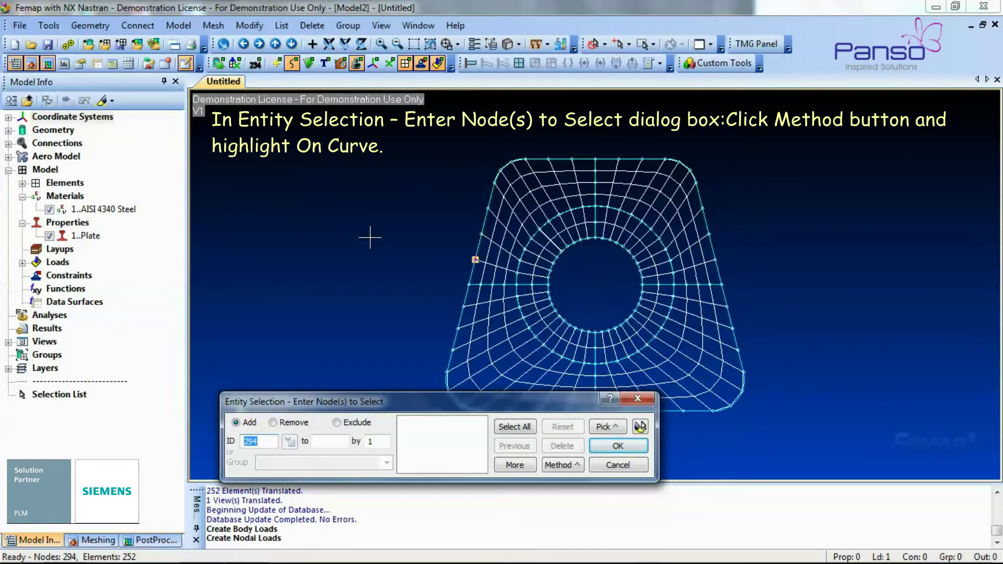
click(580, 466)
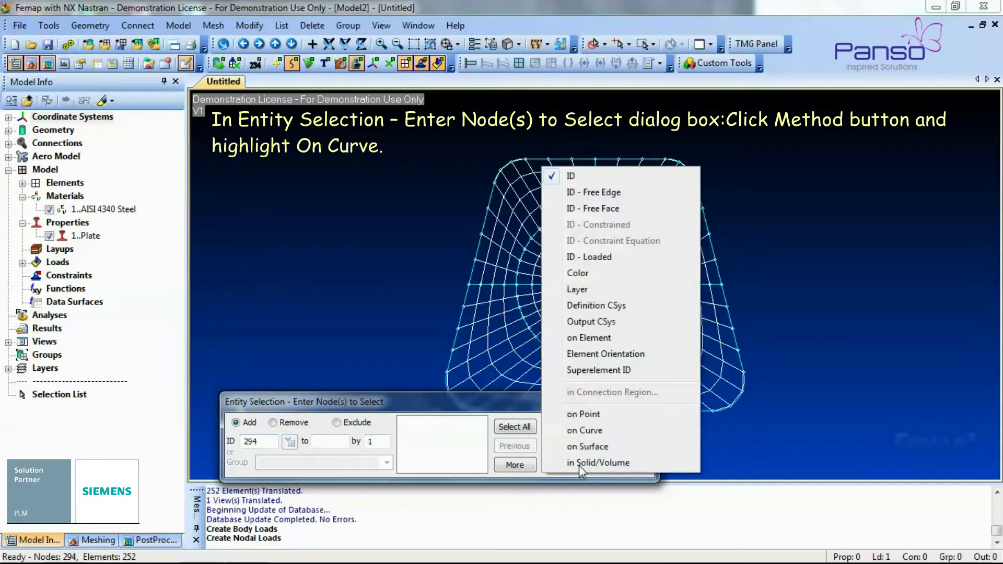
click(589, 431)
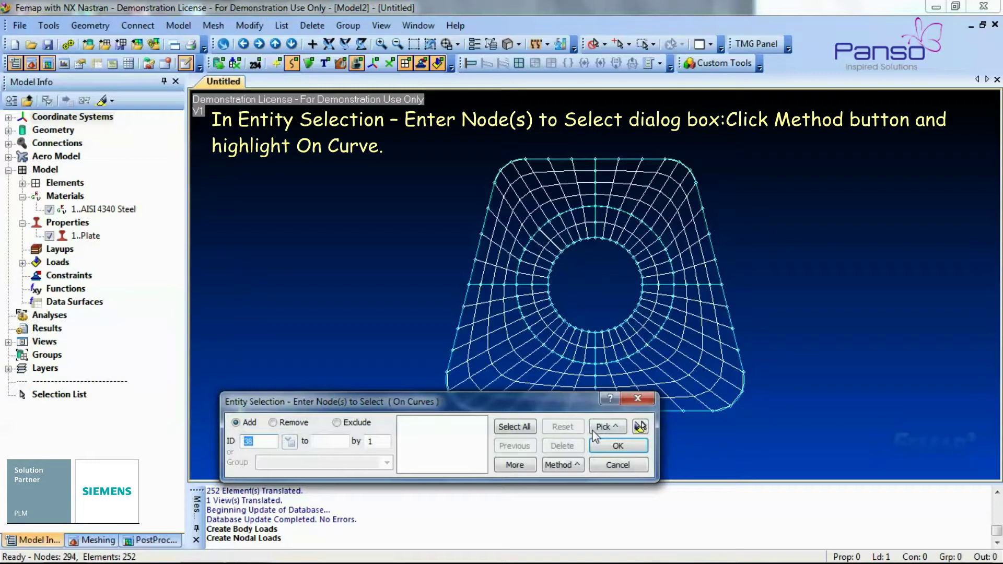
click(625, 332)
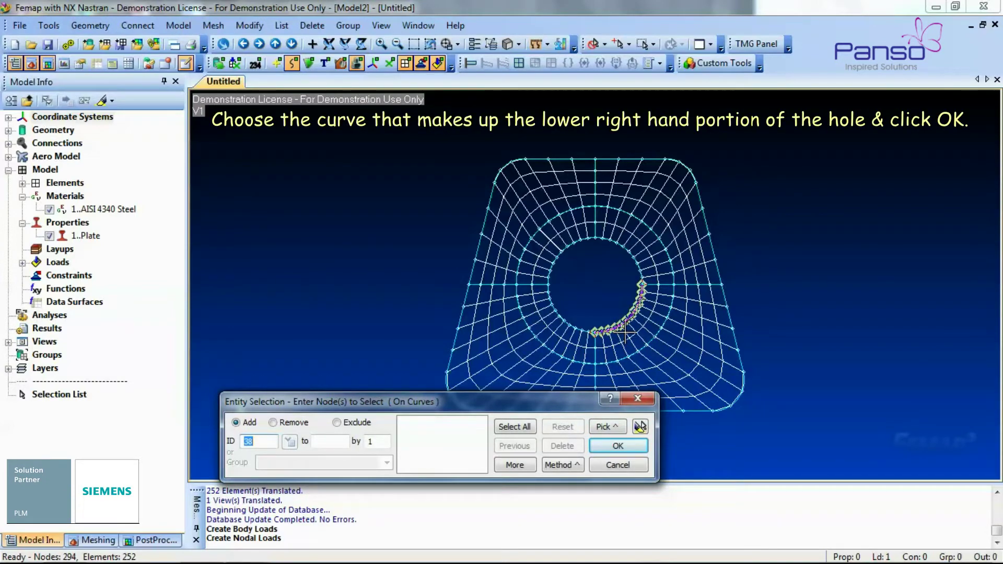
click(625, 333)
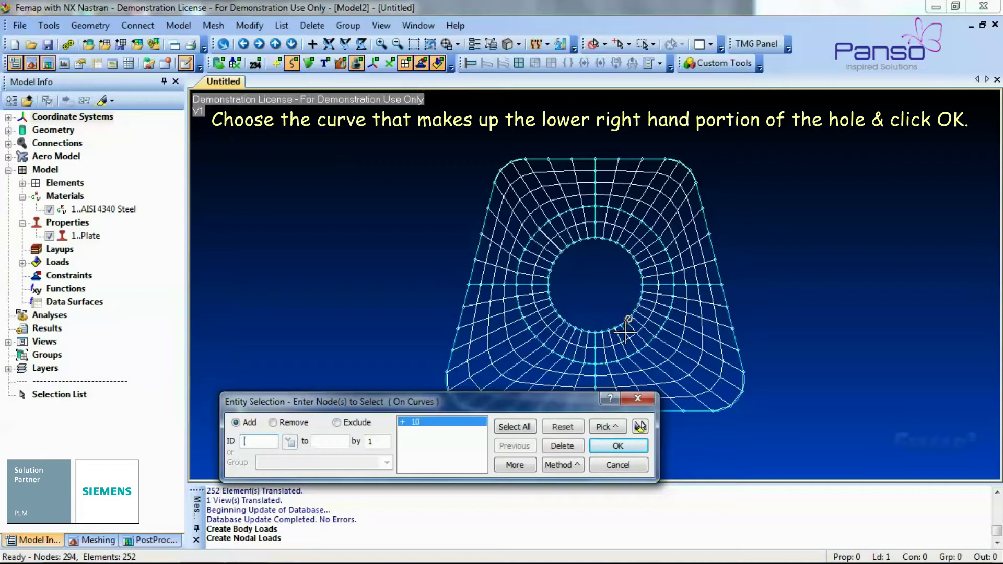
click(622, 448)
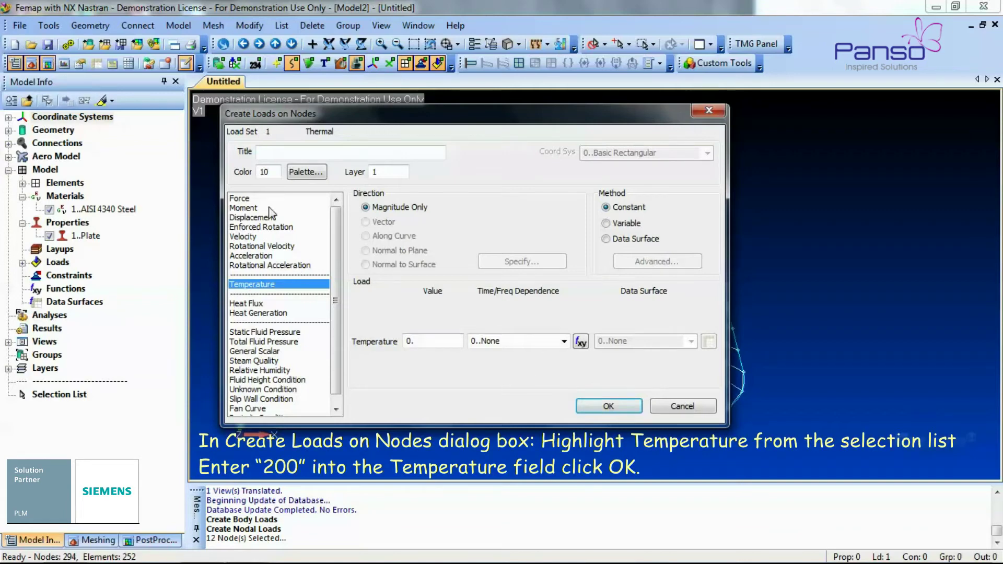
Step: Give those nodes a nodal temperature of 200
double_click(422, 341)
text(200)
click(600, 405)
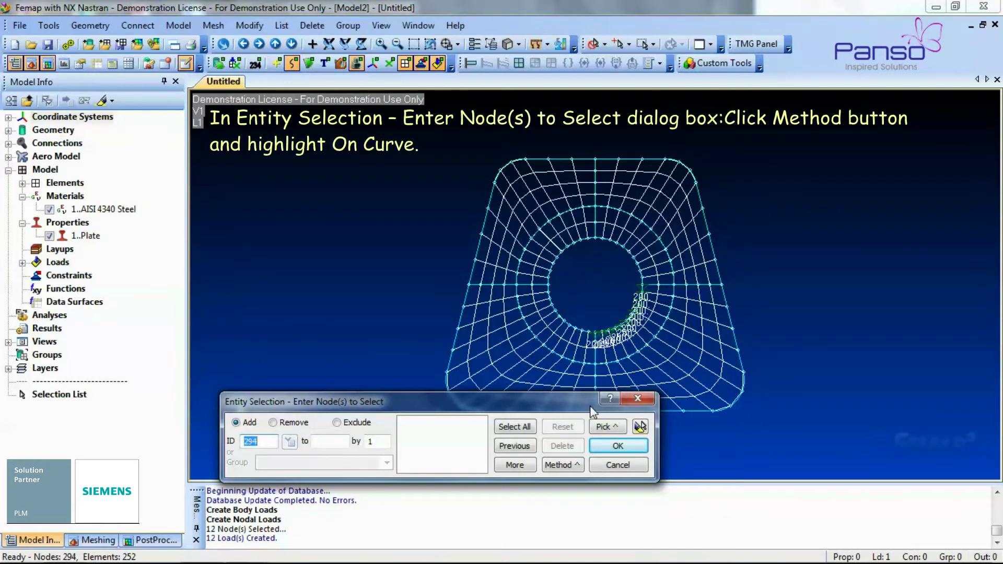
Step: Select the nodes on the hole's upper-left arc by curve and assign them temperature 250
click(569, 463)
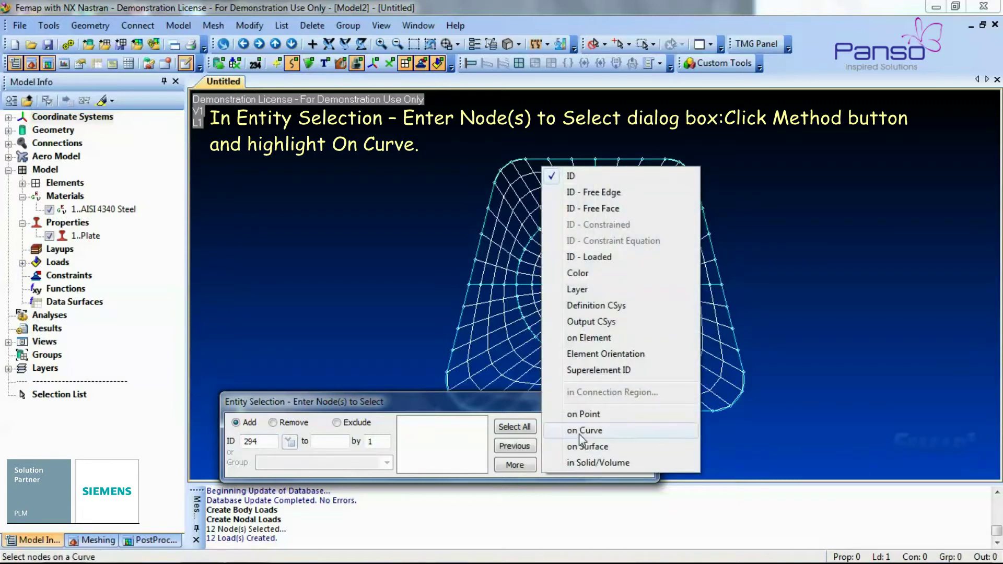
click(579, 431)
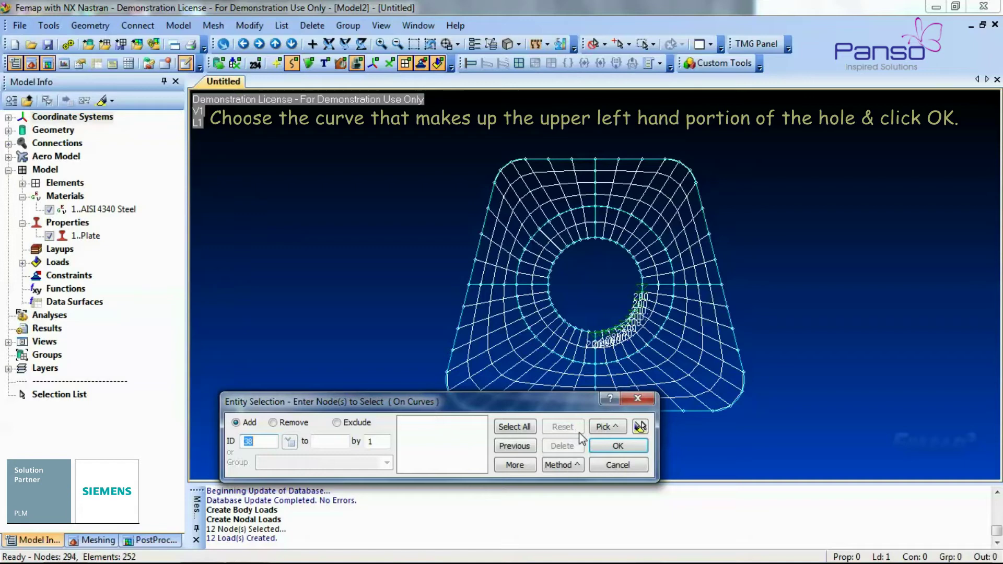
click(560, 259)
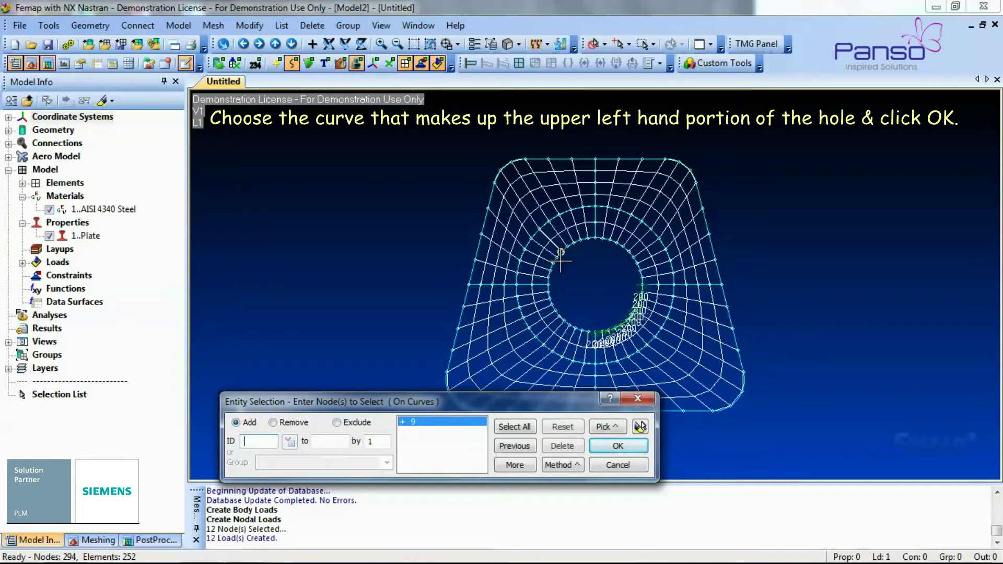
click(611, 447)
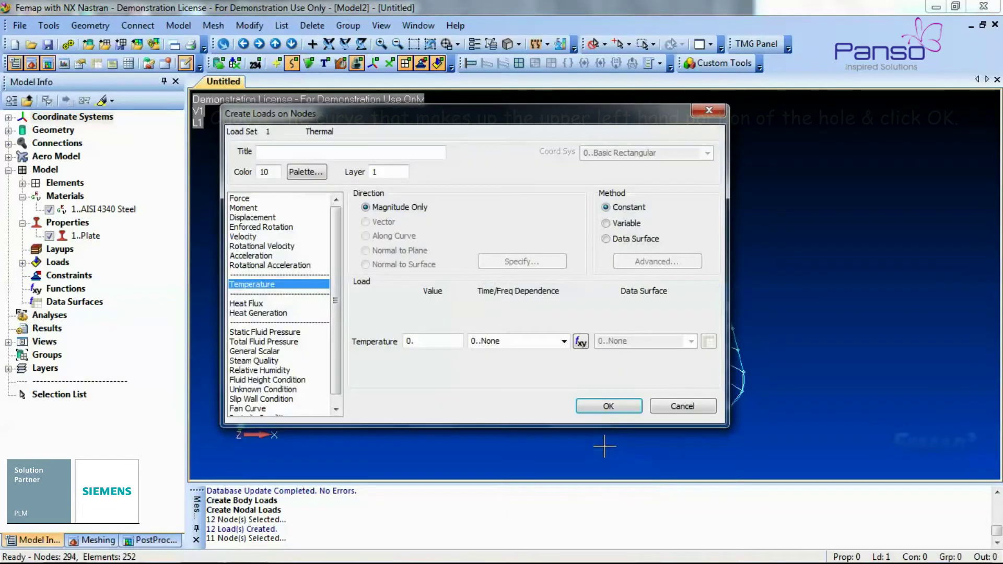
double_click(427, 342)
text(25)
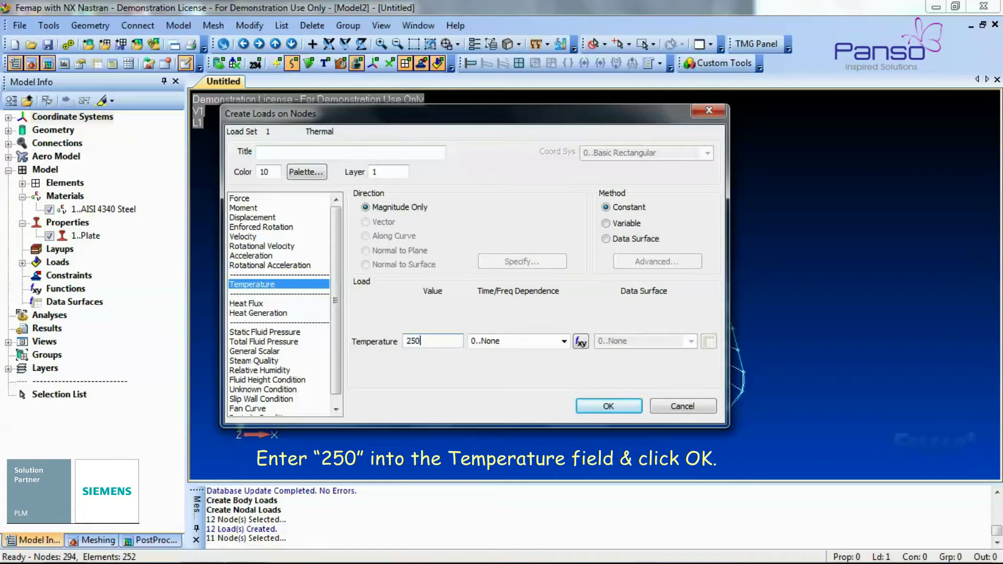
click(608, 406)
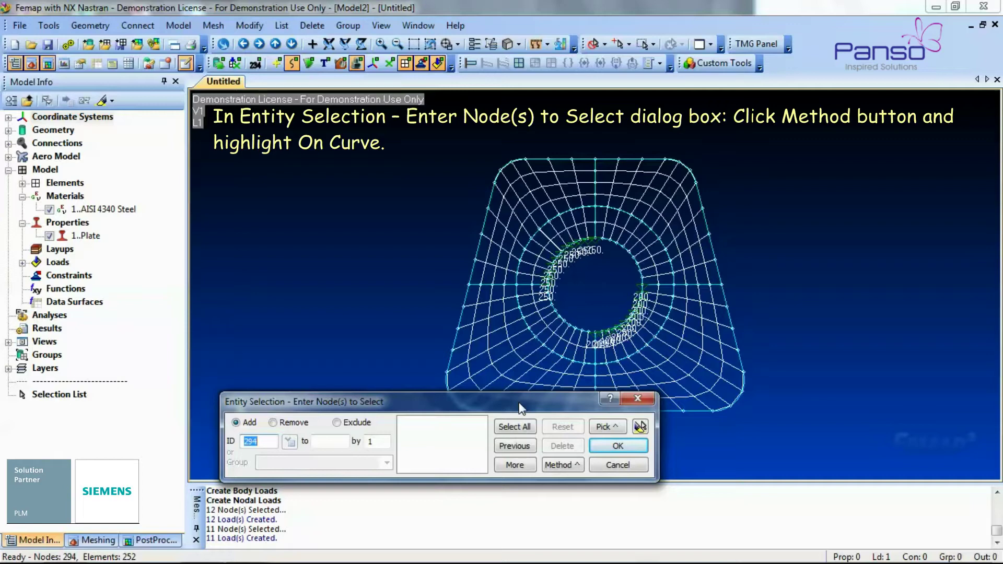
Step: Select the nodes on all 12 outer perimeter curves of the plate
click(566, 462)
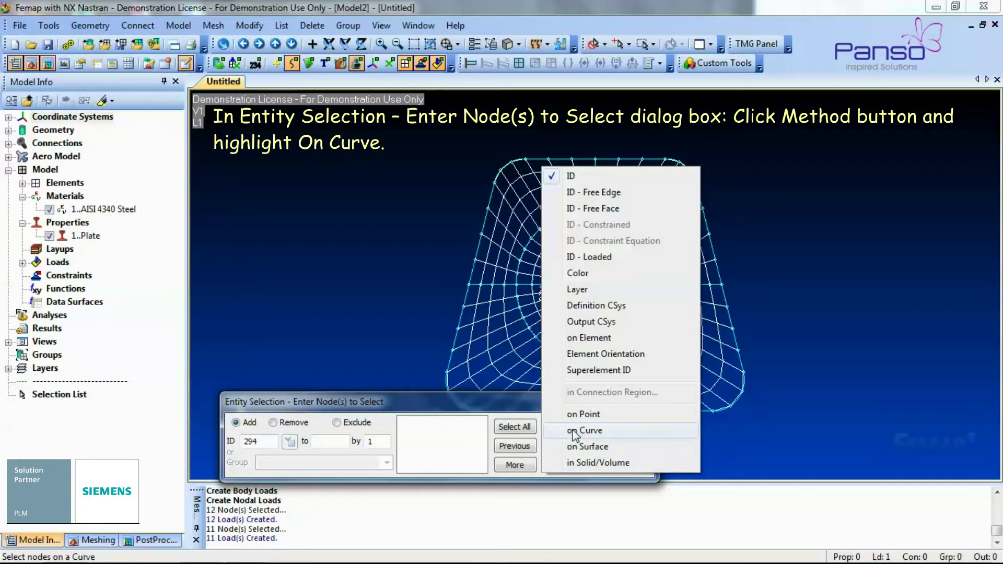
click(573, 432)
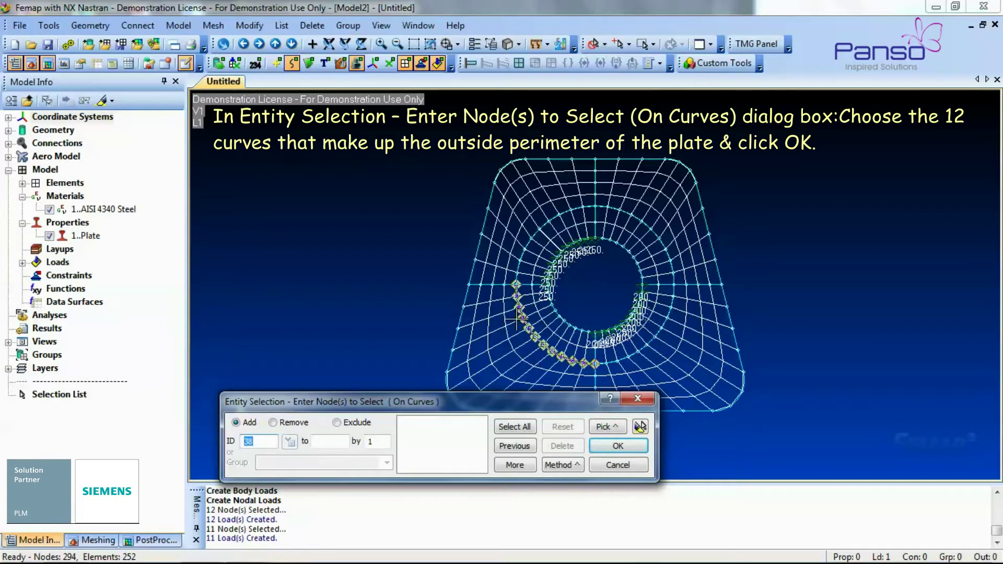
click(481, 233)
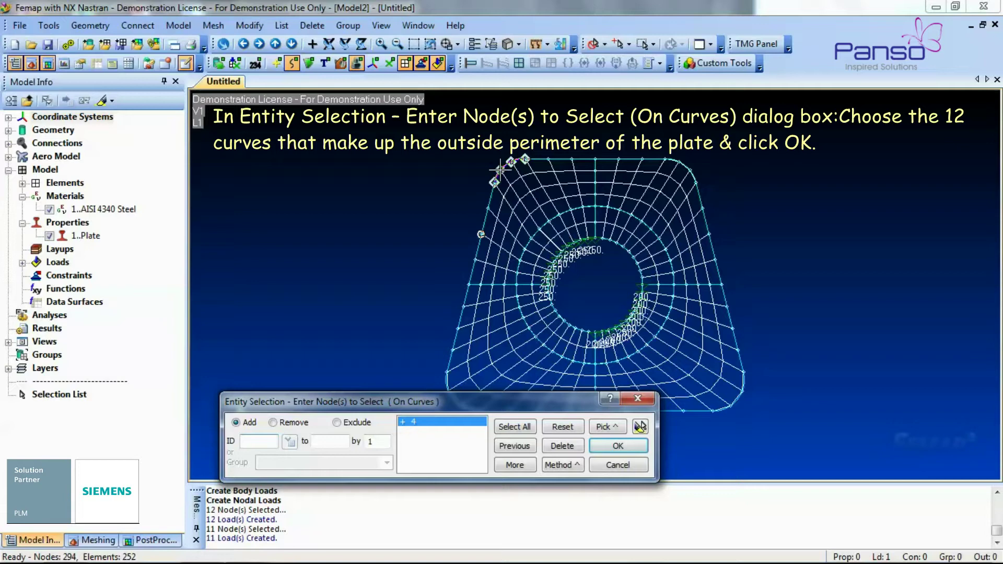
click(503, 167)
click(559, 158)
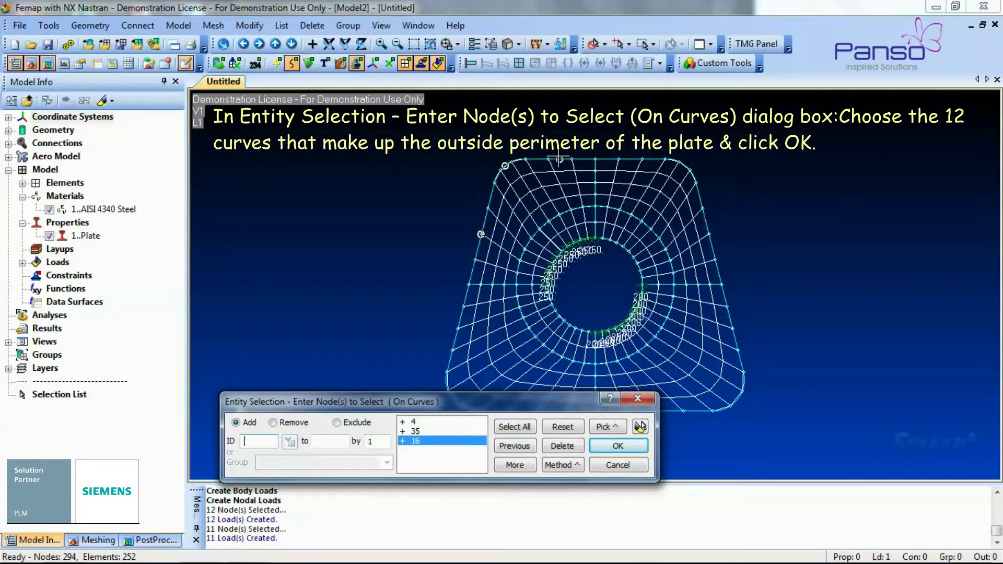
click(625, 158)
click(687, 166)
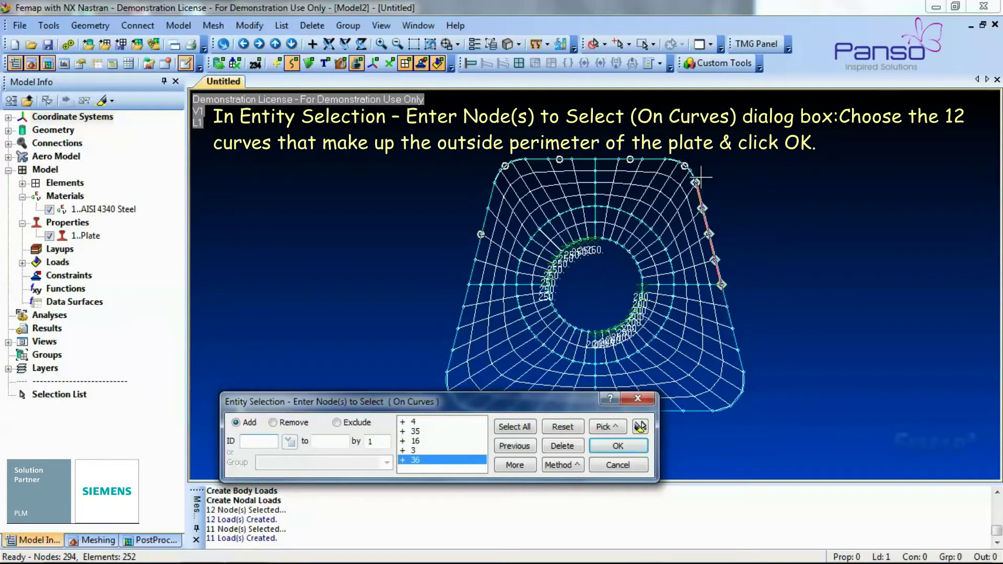
click(708, 202)
click(740, 303)
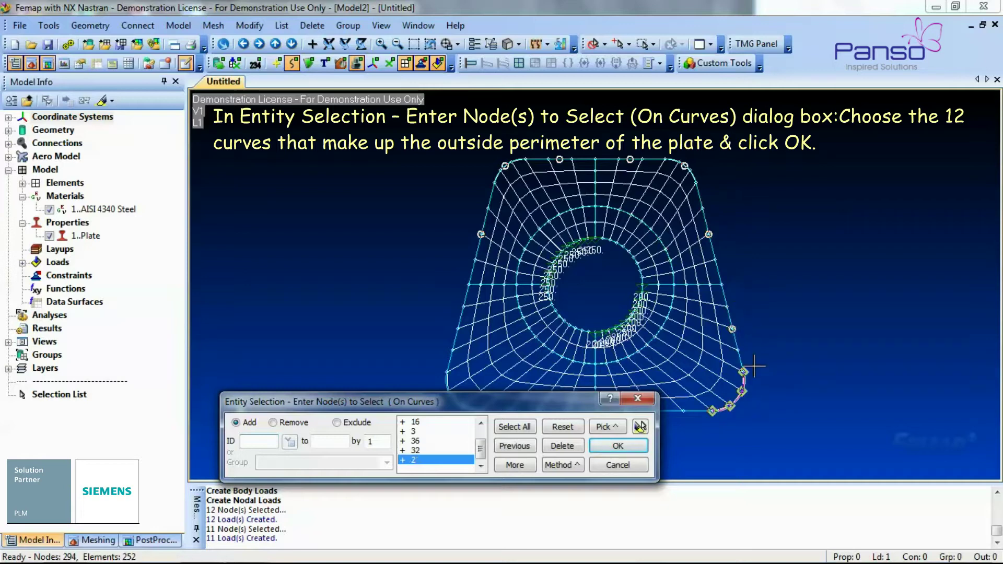
click(736, 390)
click(702, 415)
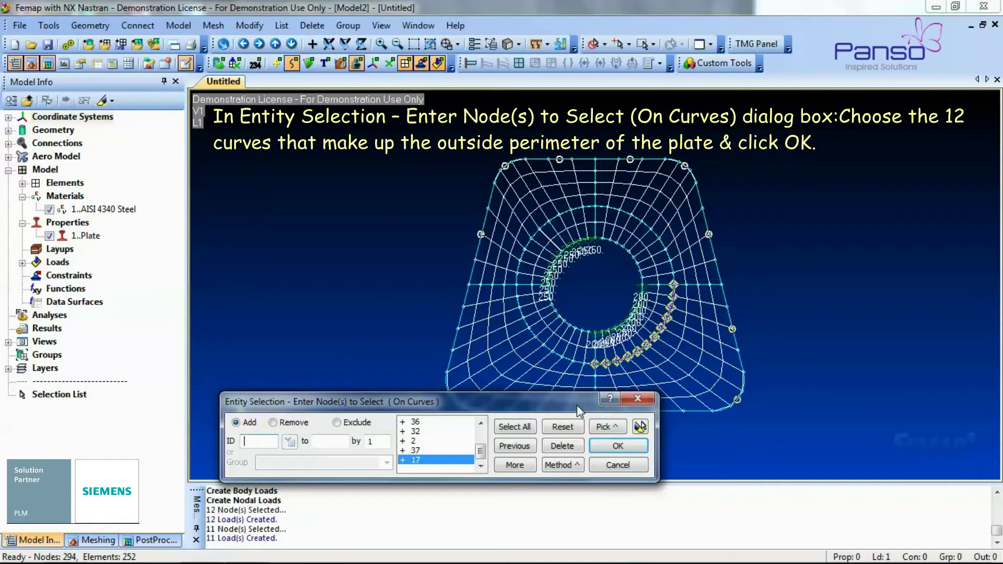
click(553, 411)
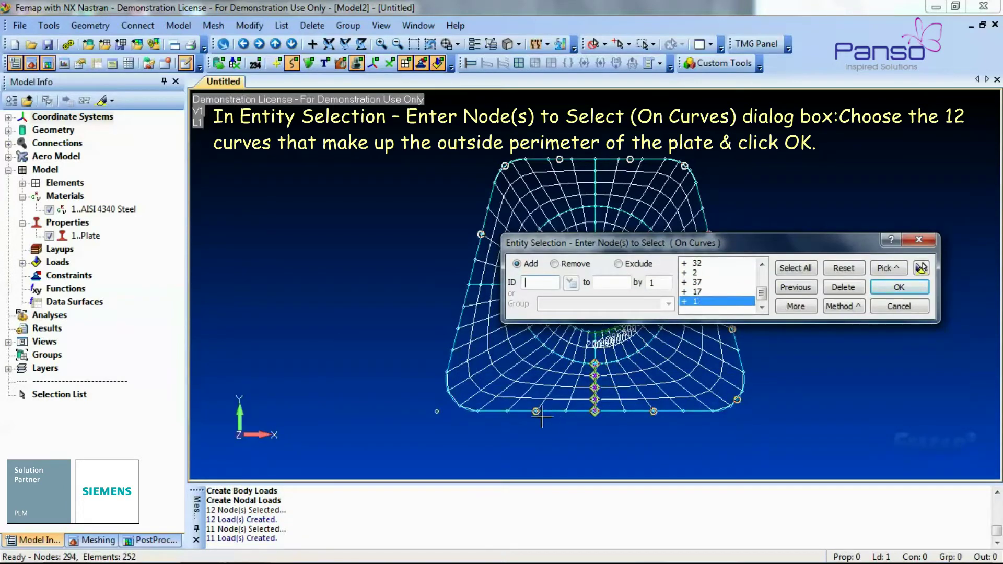
click(450, 356)
click(450, 311)
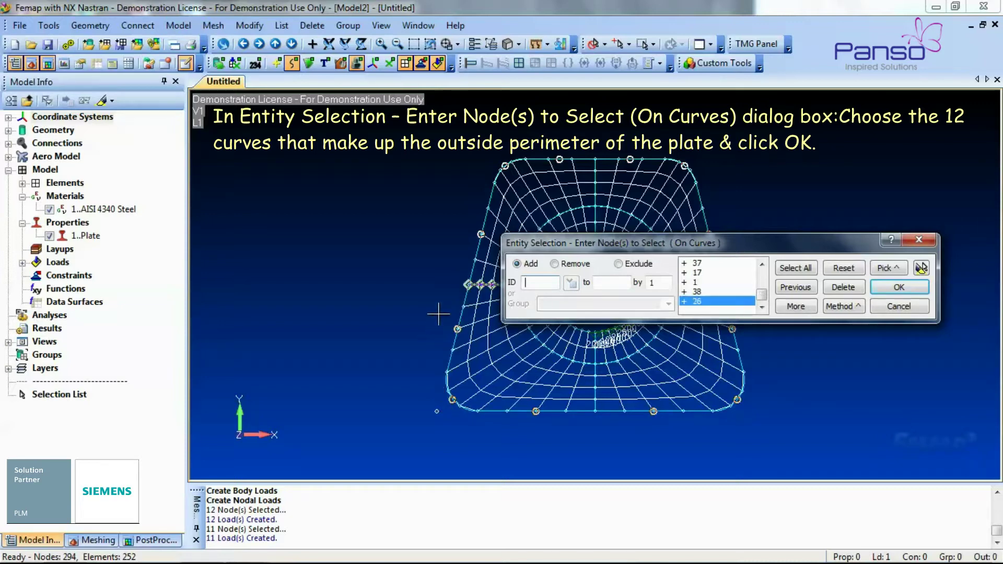
click(922, 269)
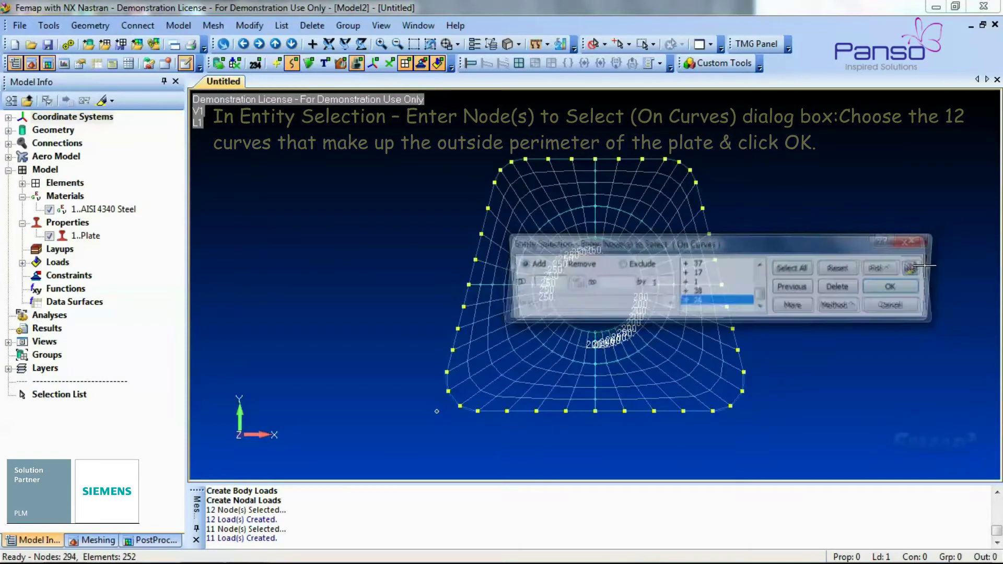
click(898, 288)
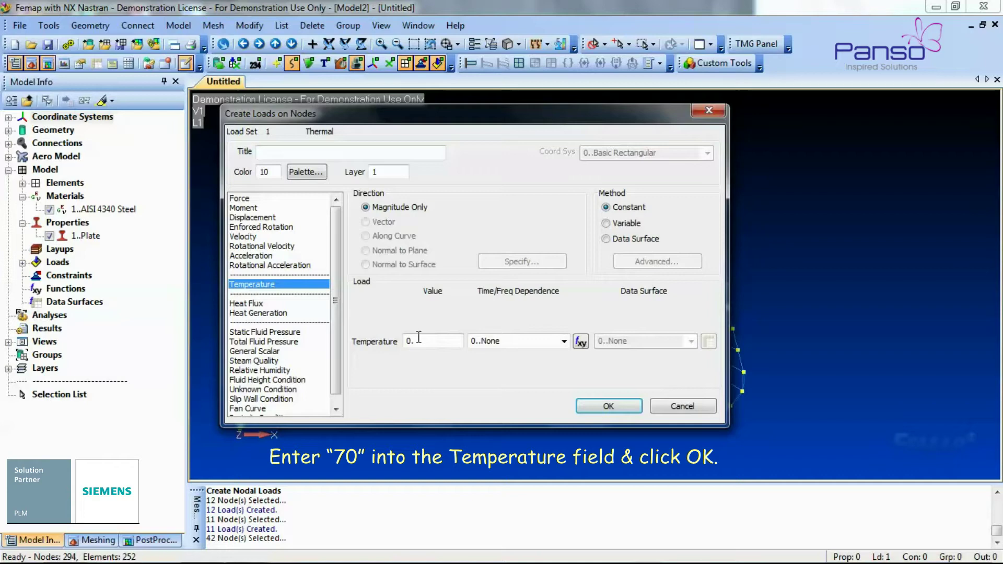
Step: Give the 42 perimeter nodes a temperature of 70 and finish node loading
drag(423, 340, 374, 343)
text(7)
click(607, 408)
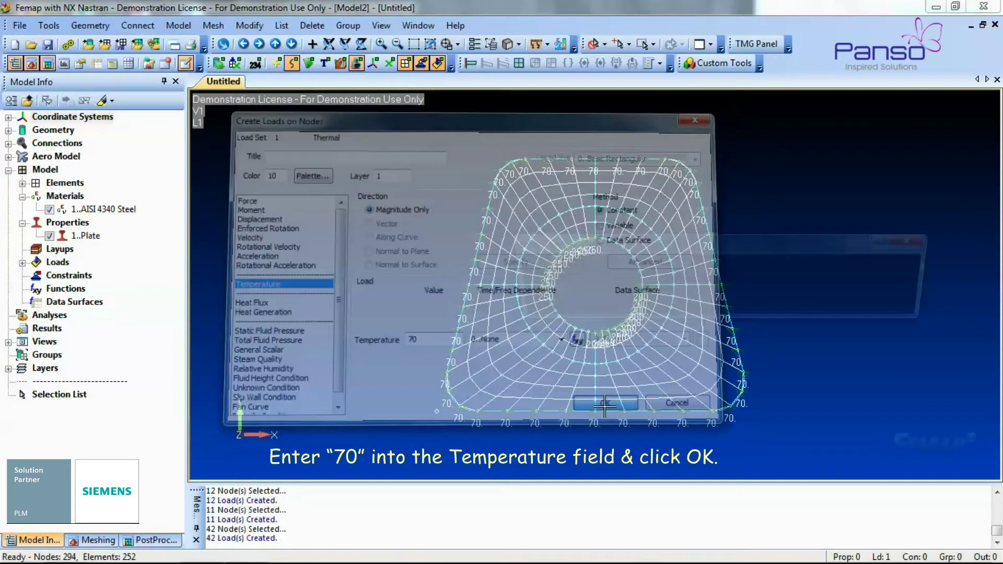
click(894, 305)
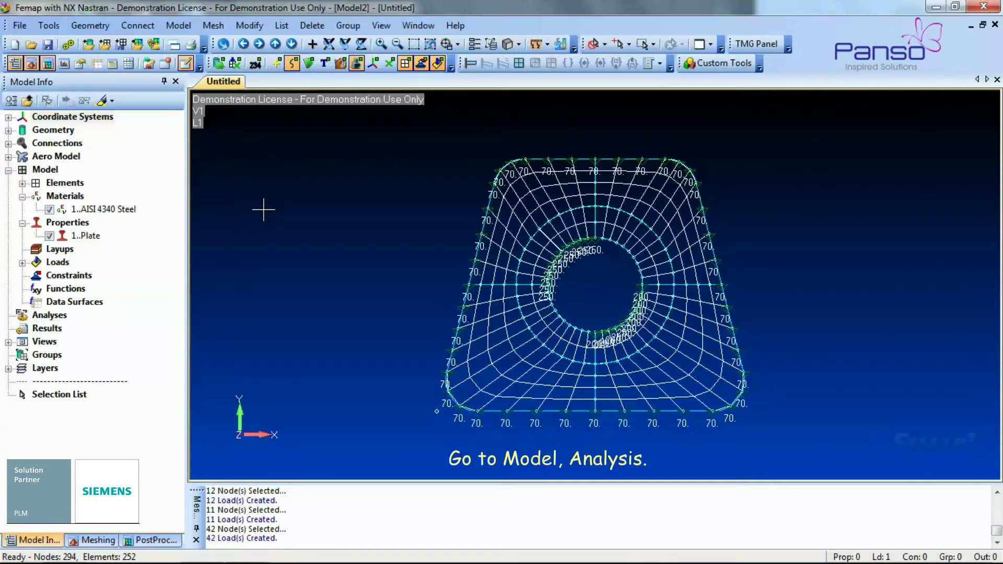
Step: Create a 36..NX Nastran, 20..Steady-State Heat Transfer analysis set and run it
click(178, 27)
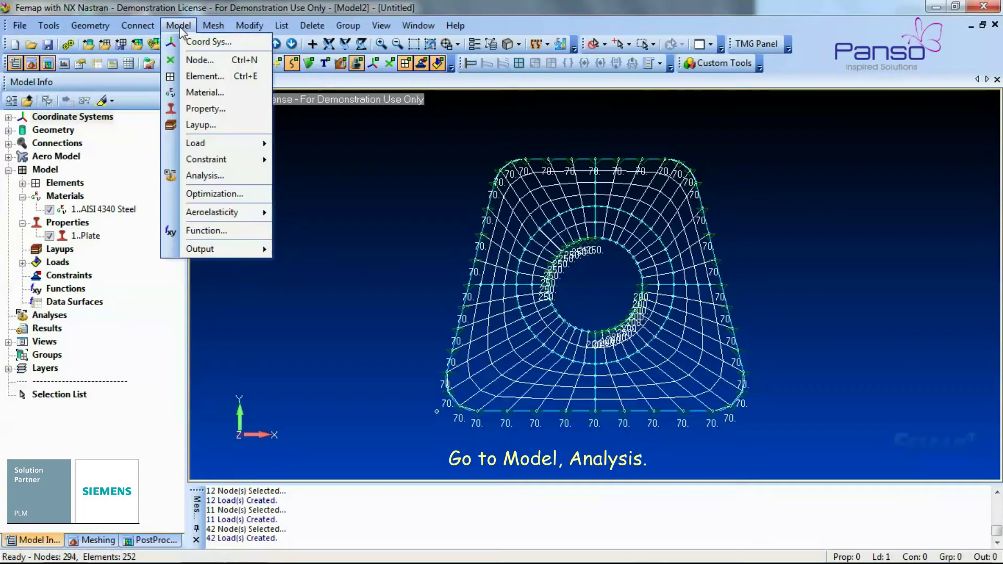
click(205, 175)
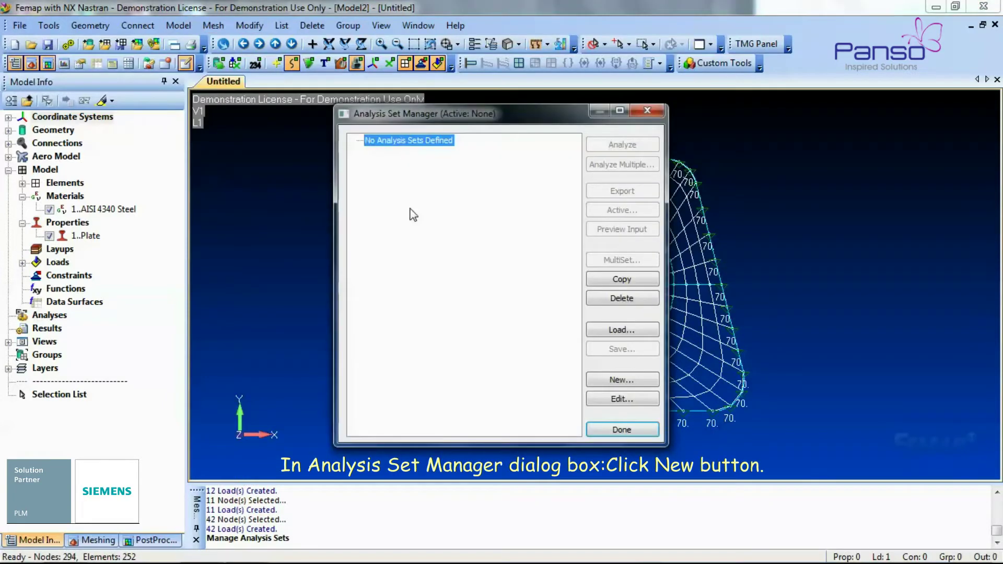
click(611, 382)
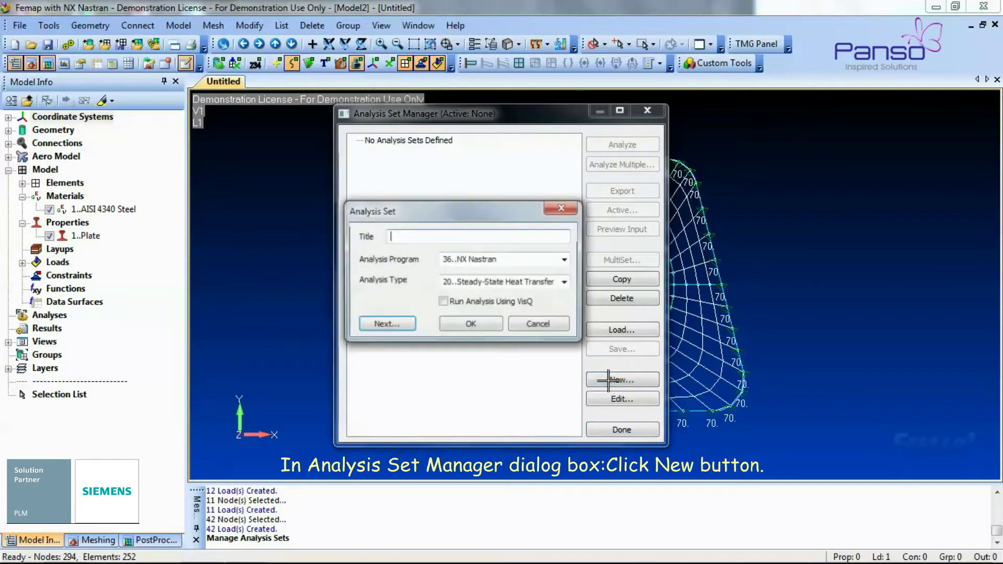
click(565, 259)
click(524, 339)
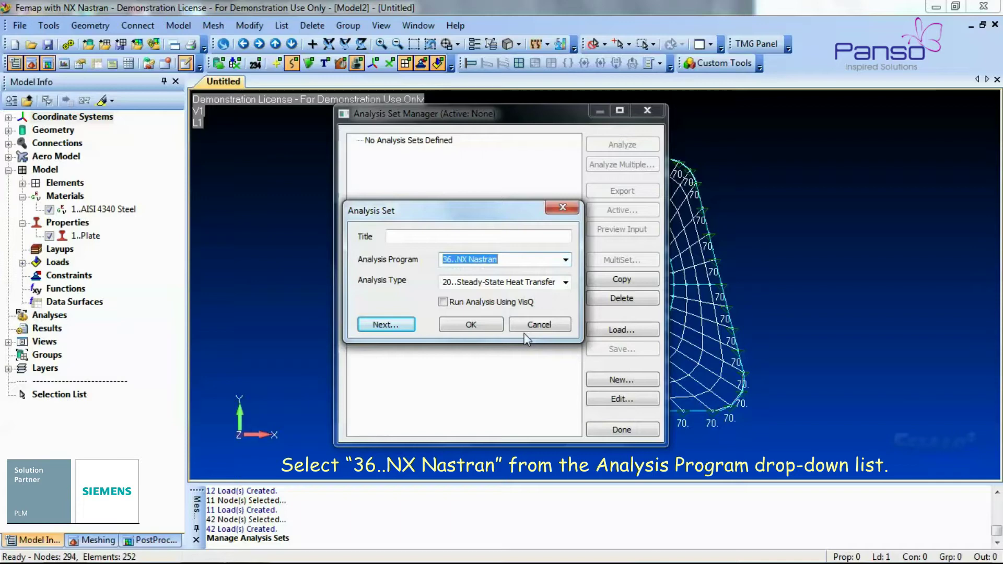
click(560, 284)
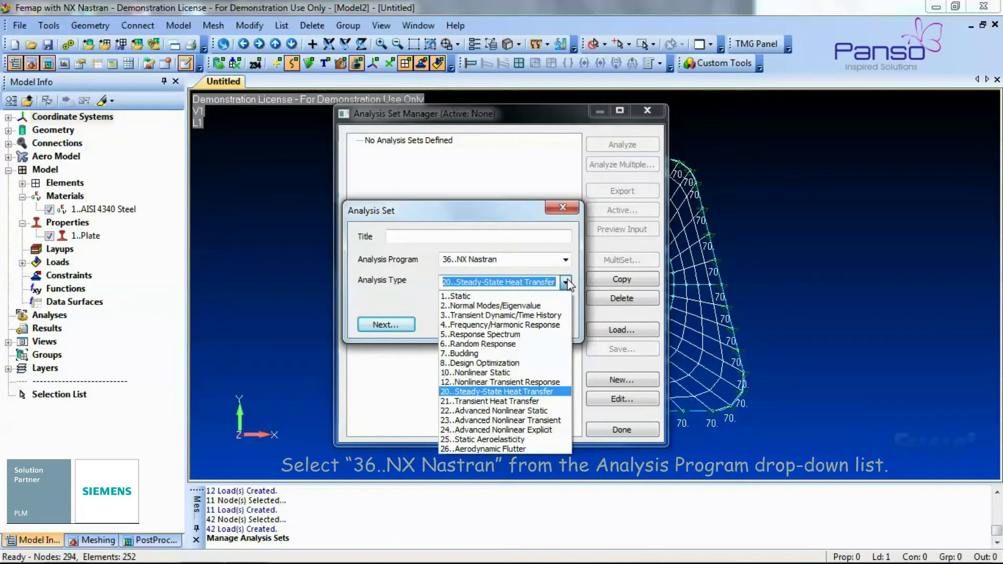
click(546, 391)
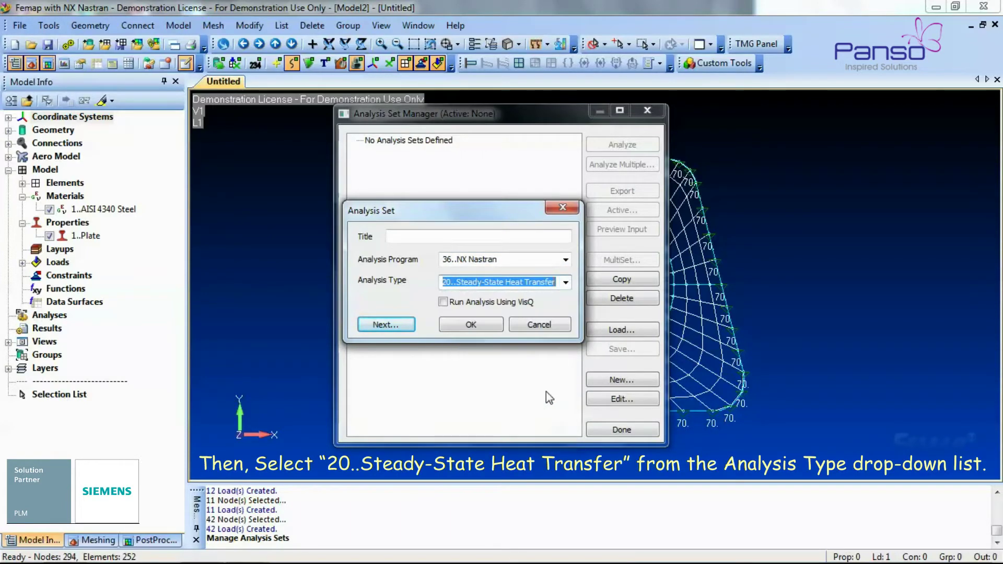
click(473, 326)
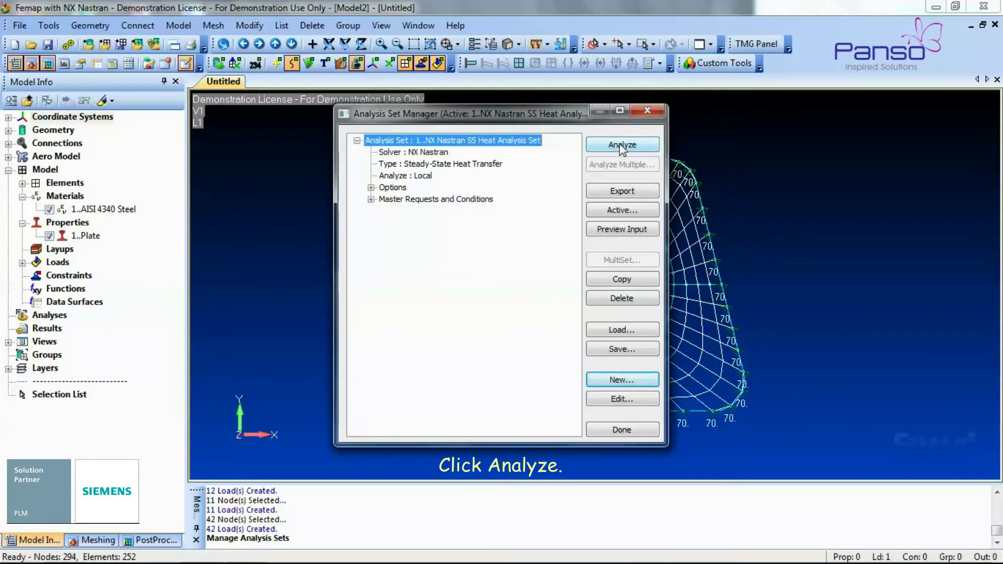
click(622, 146)
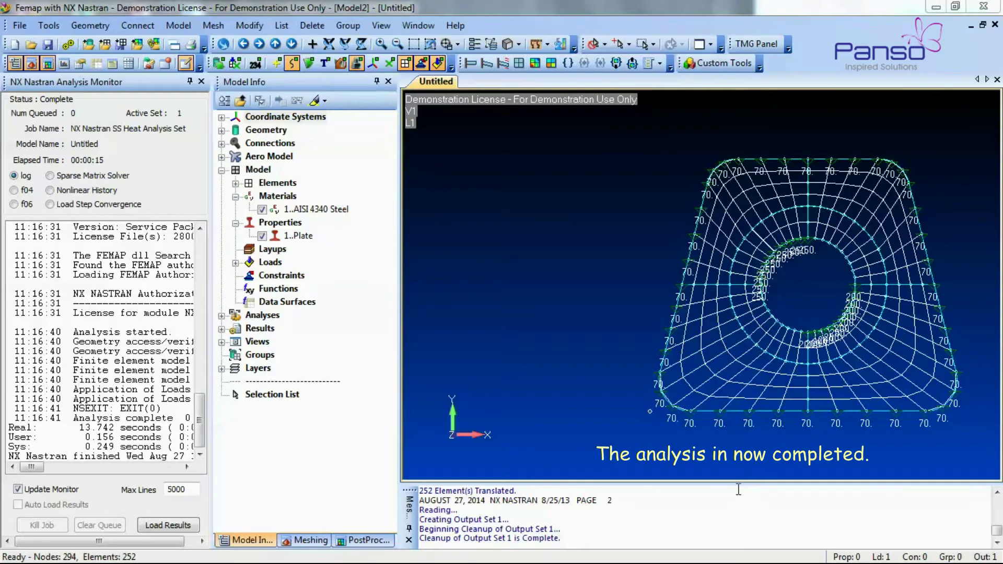
Step: Close the NX Nastran Analysis Monitor after the heat solve finishes
click(201, 82)
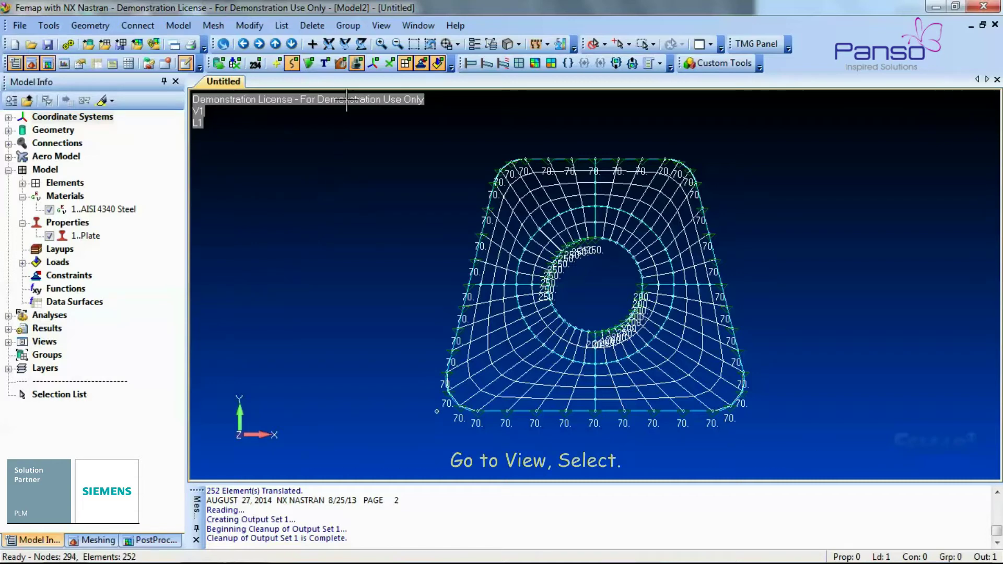
Step: Set a contour view of output set 1..Case 1 Time 1 with Temperature deformation and contour
click(379, 29)
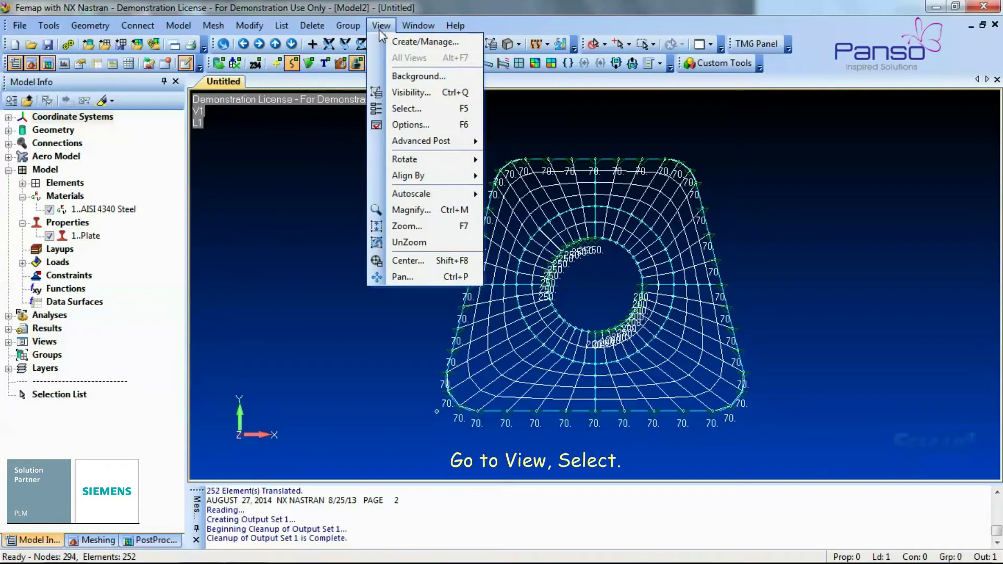
click(403, 108)
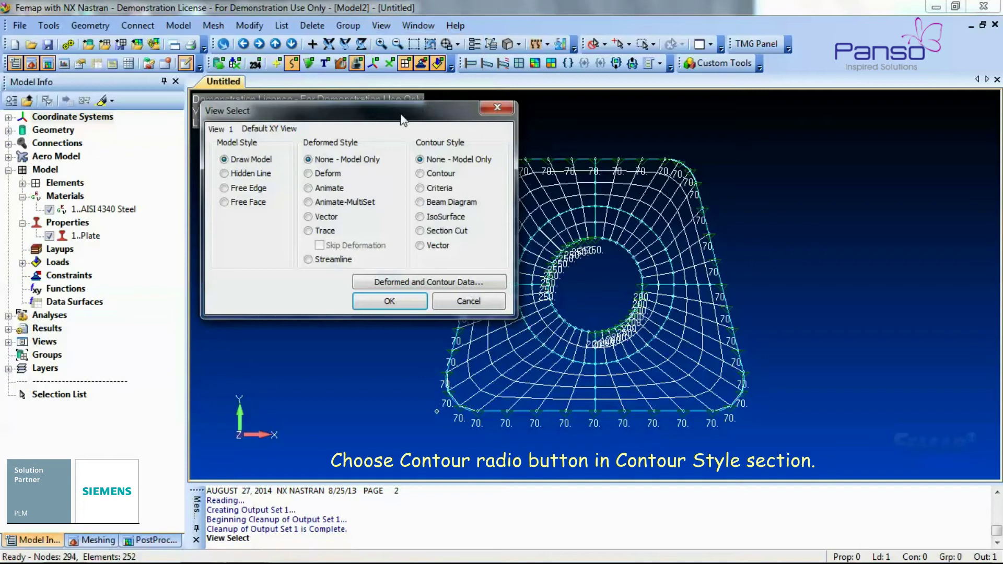
click(435, 174)
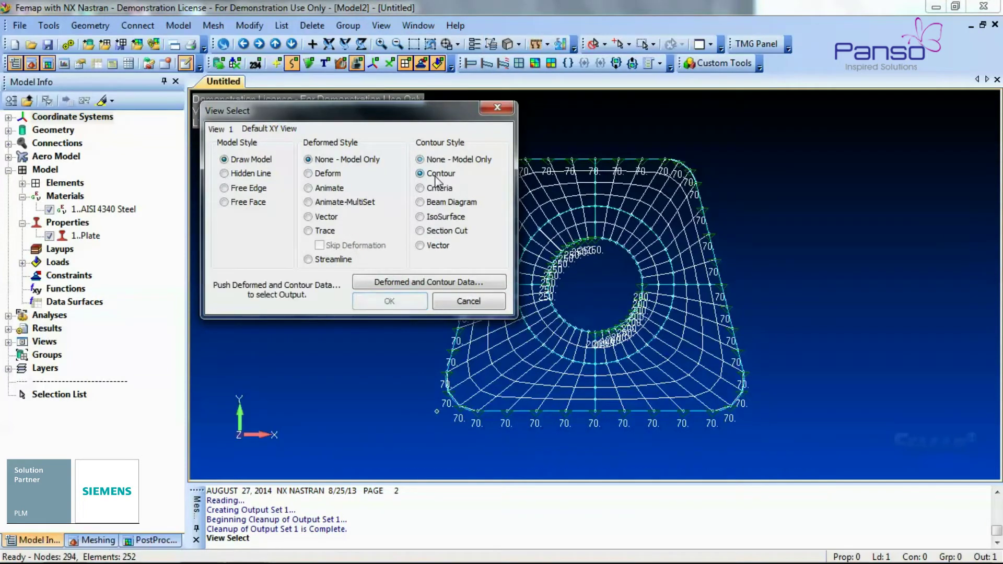
click(434, 281)
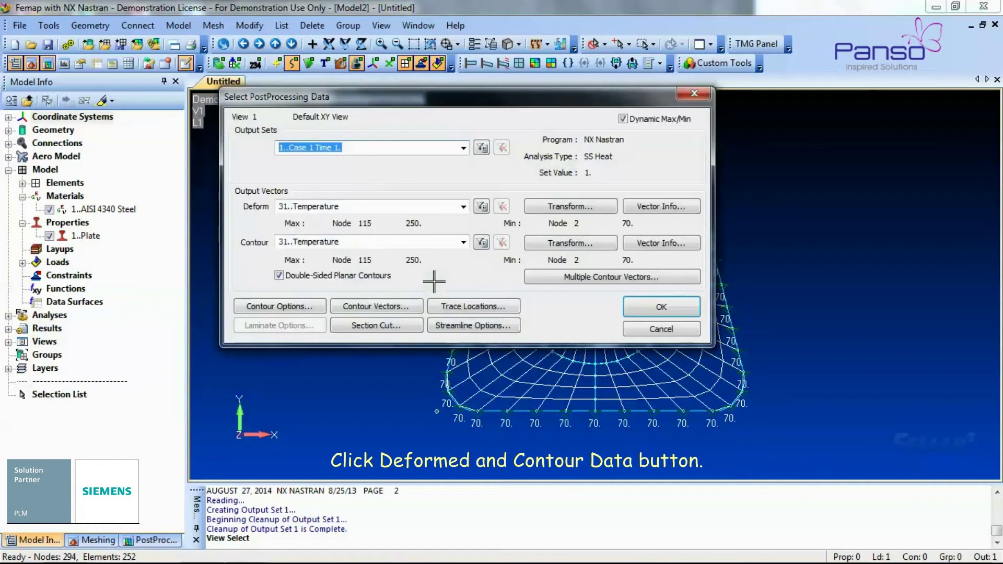
click(463, 148)
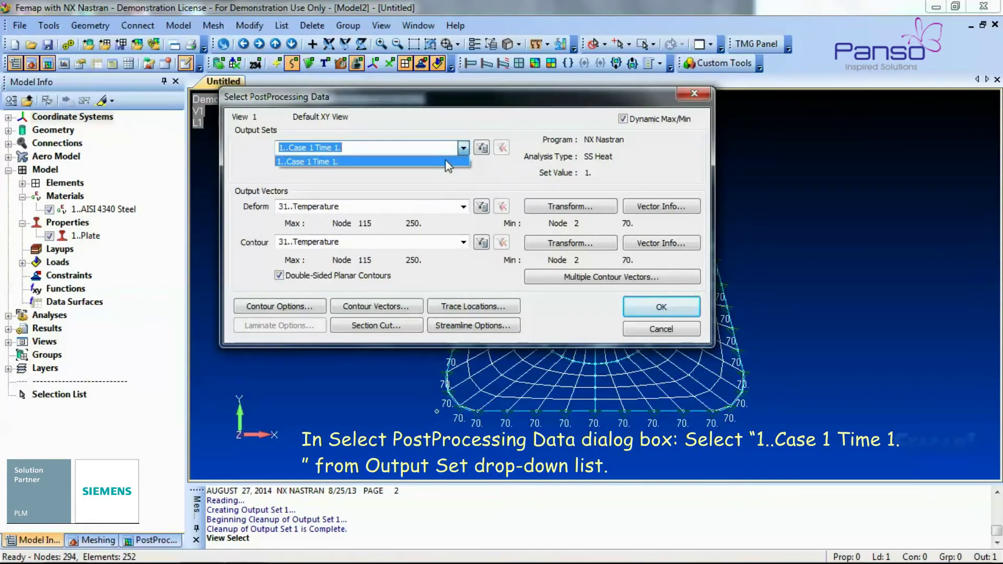
click(445, 161)
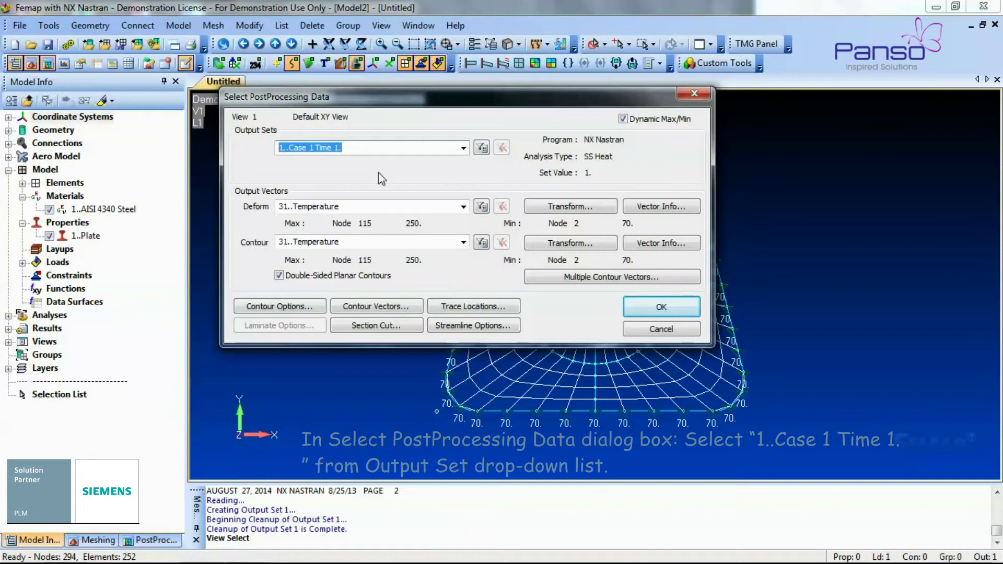
click(462, 209)
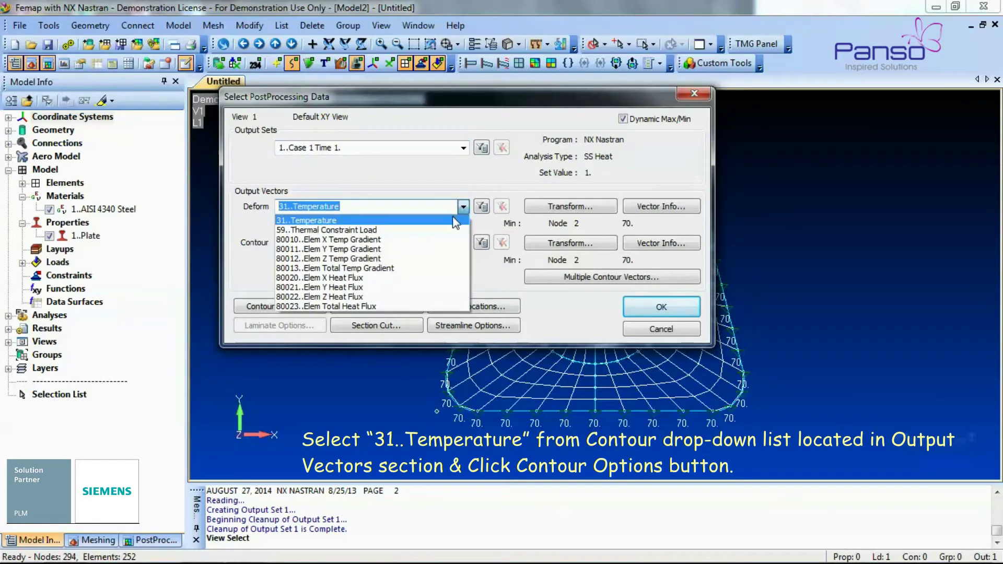
click(452, 217)
click(462, 242)
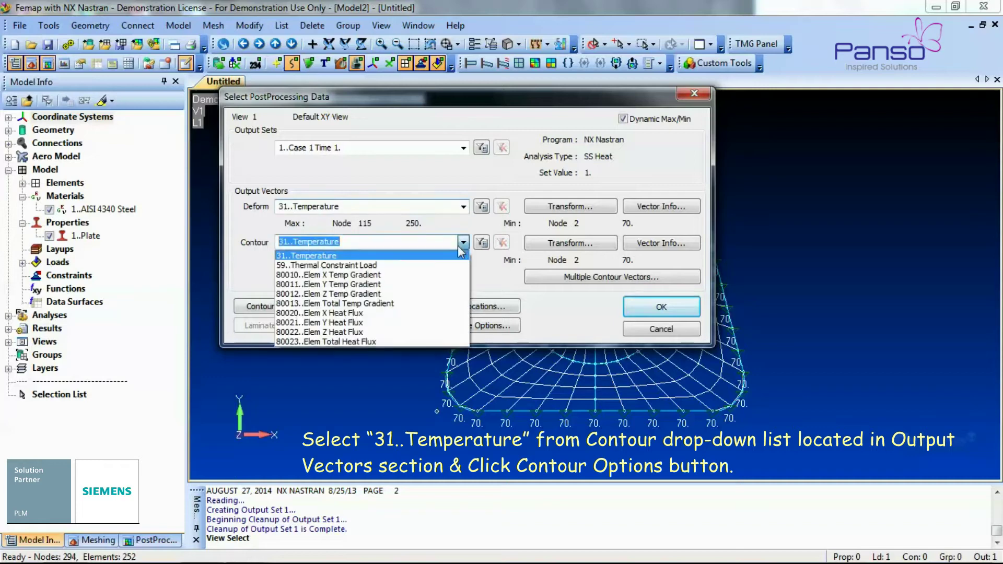
click(458, 260)
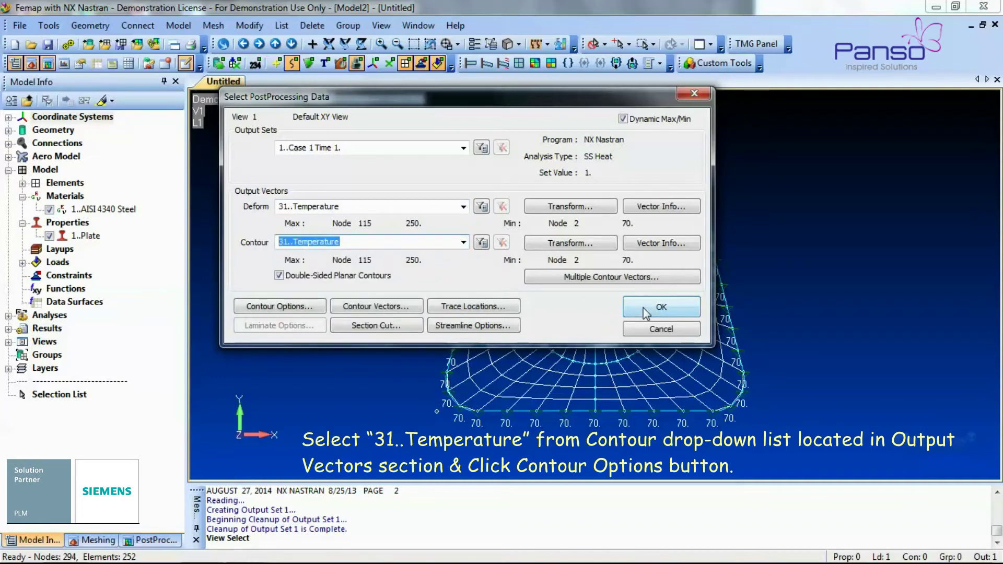
Step: Use level-colour contour fill and apply the temperature contour display
click(279, 306)
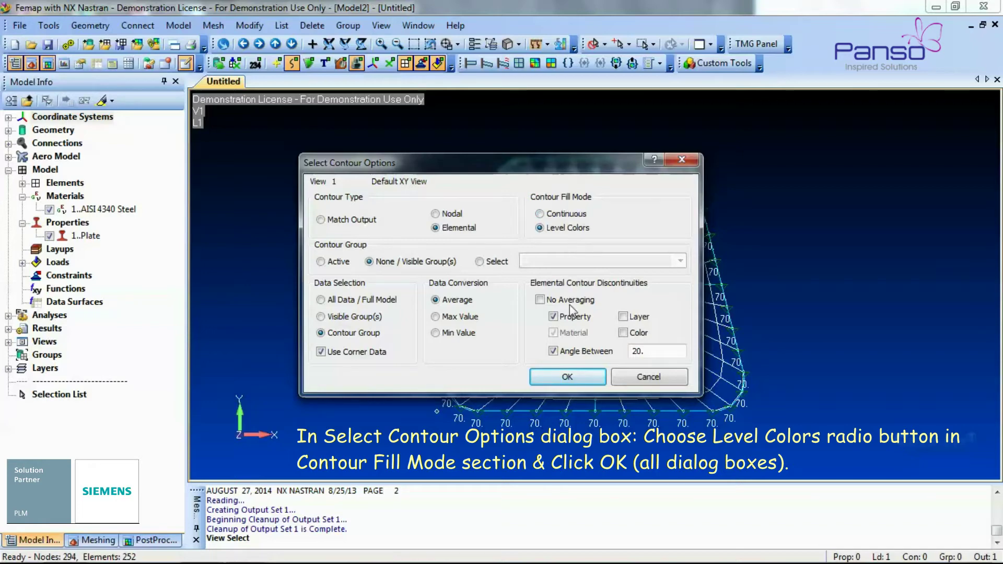
click(581, 374)
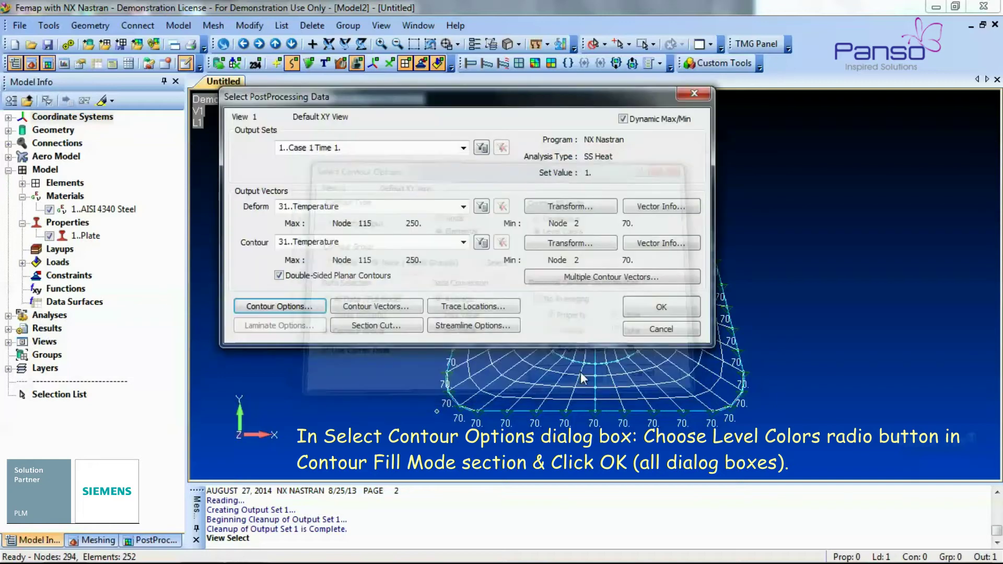
click(647, 309)
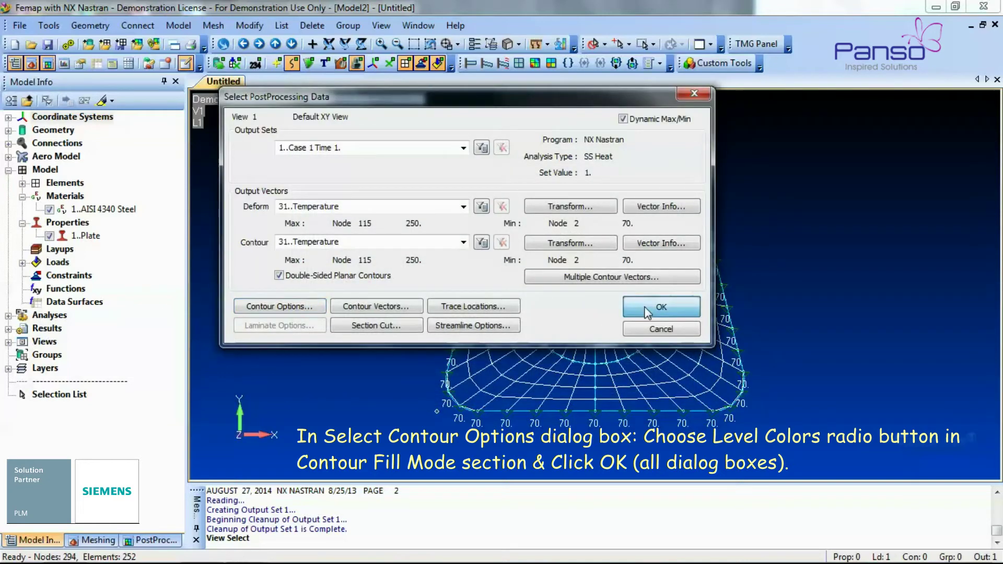
click(391, 302)
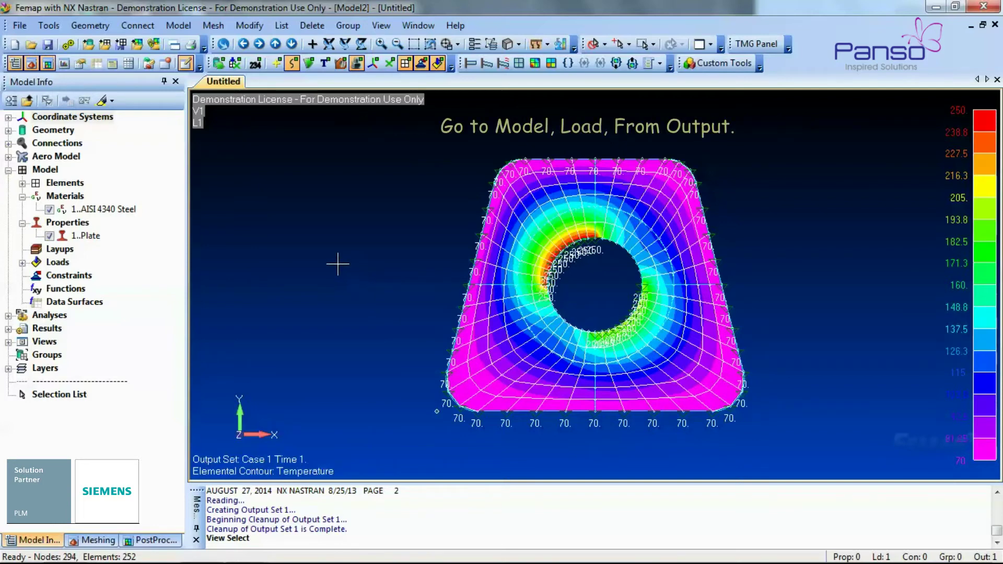
Step: Start creating loads from output with Nodal Temperatures as the load type
click(179, 27)
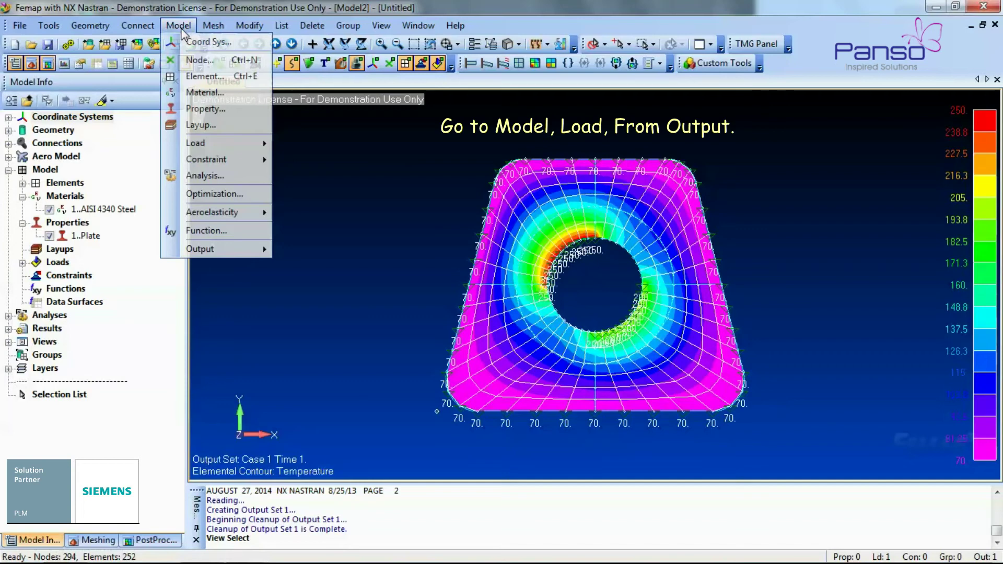
mouse_move(218, 143)
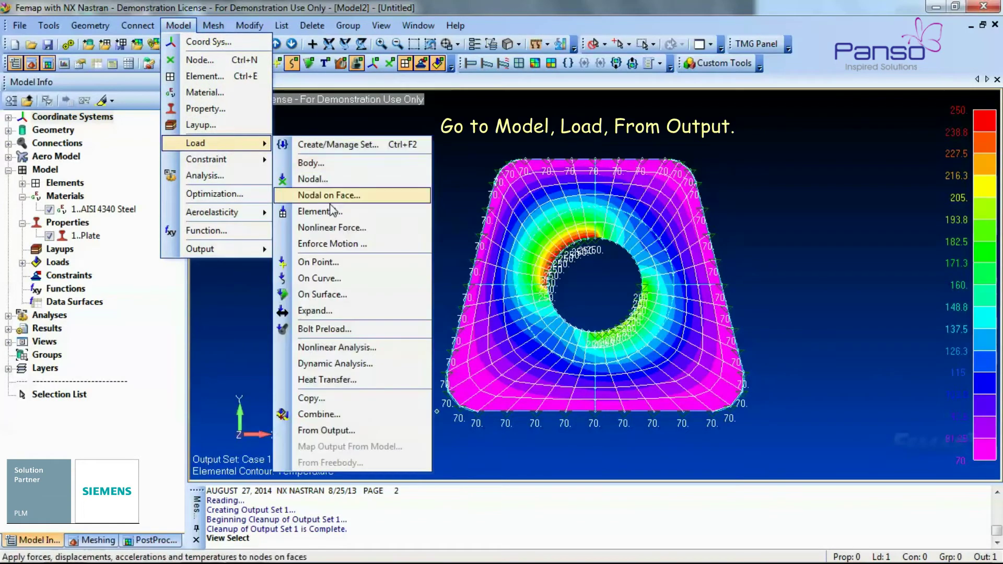
click(371, 428)
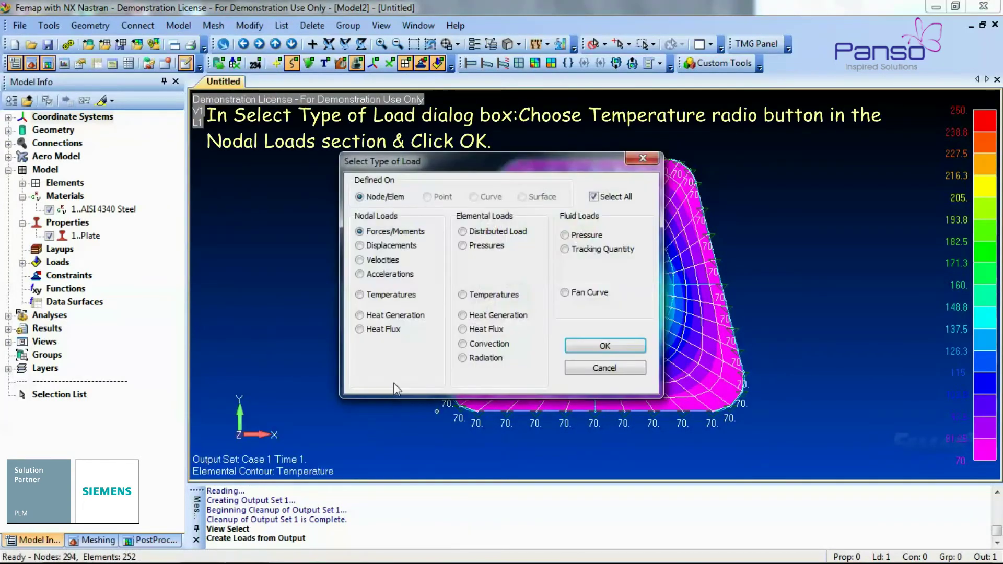
click(391, 297)
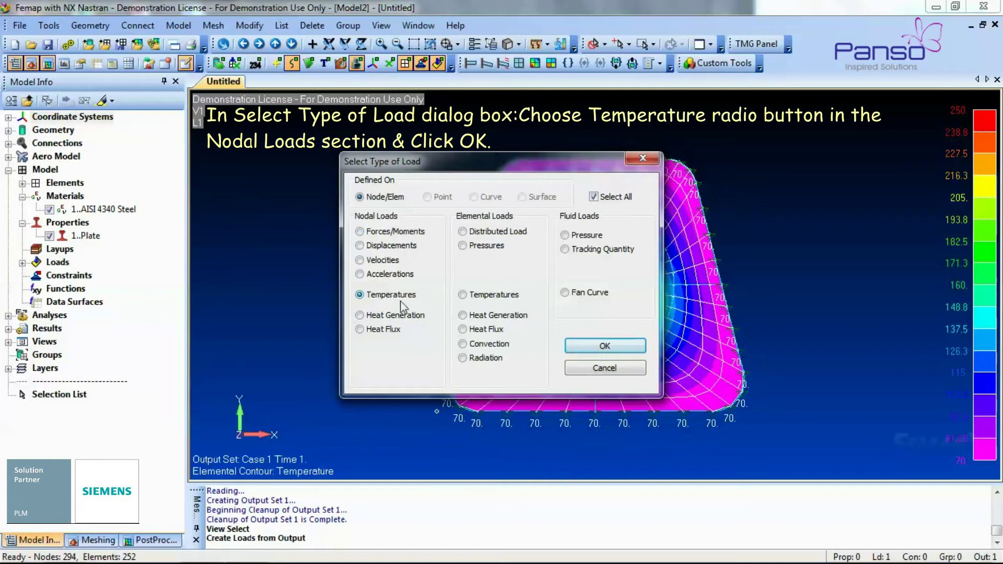
click(587, 348)
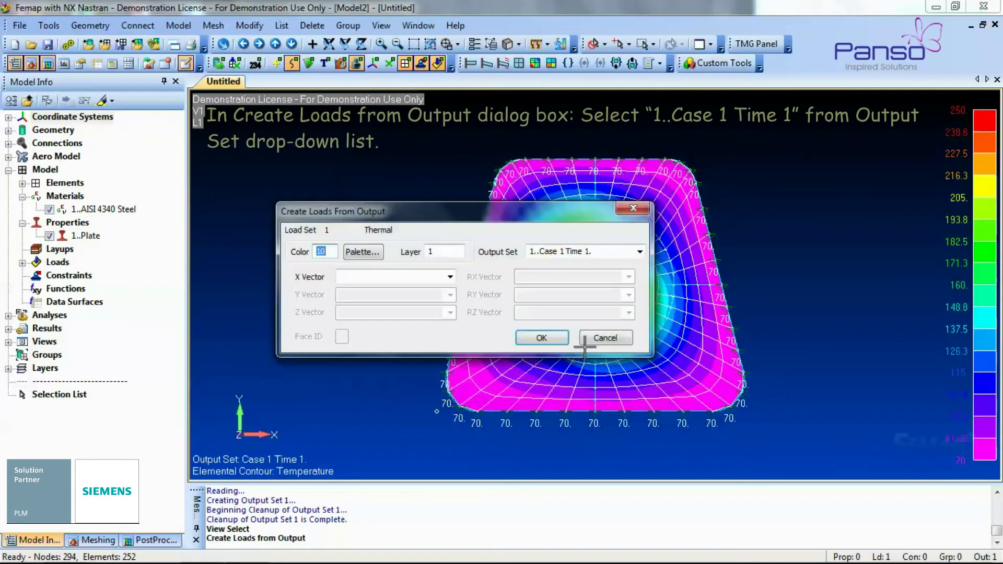
Step: Source the loads from output set 1..Case 1 Time 1, vector 31..Temperature
click(639, 253)
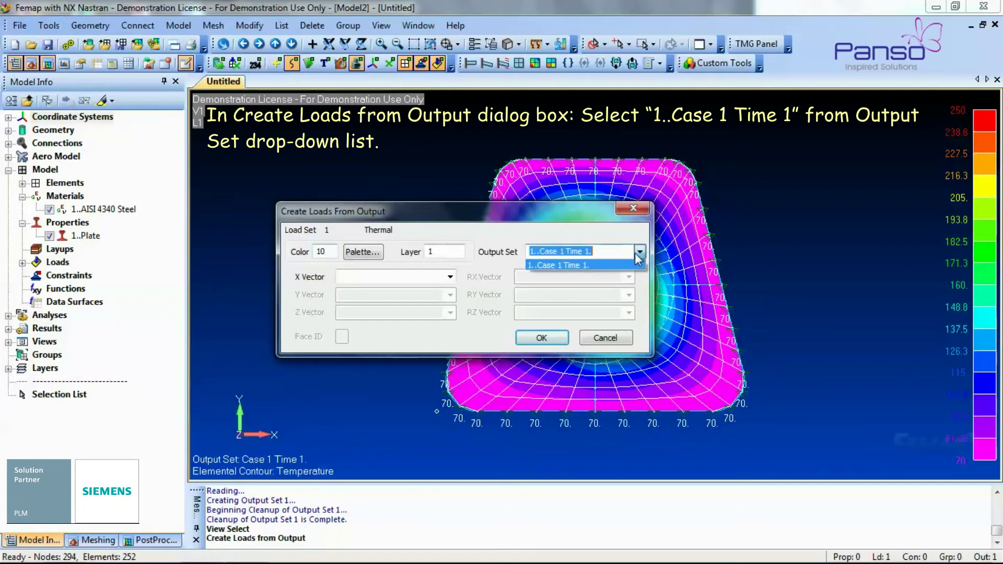
click(622, 266)
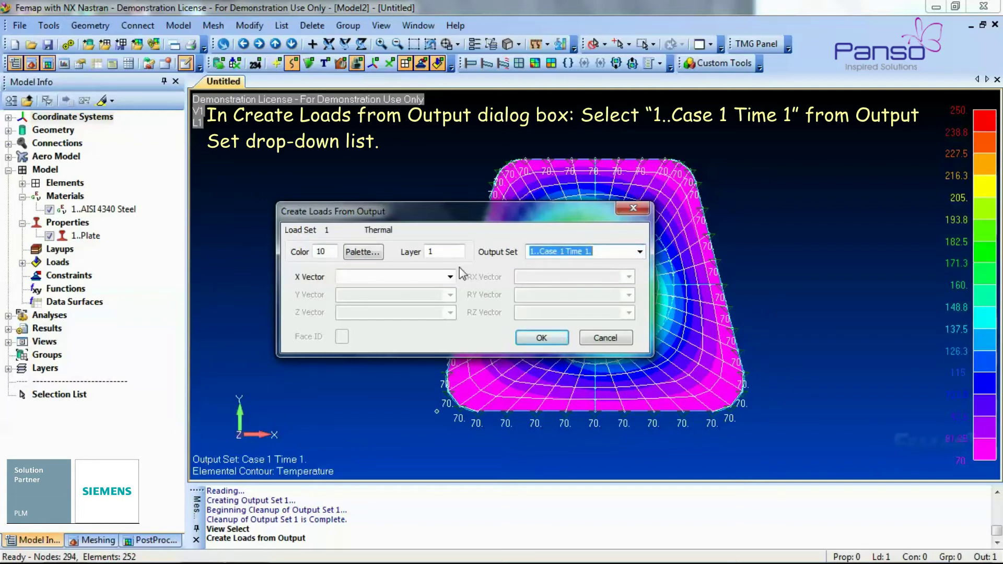
click(449, 277)
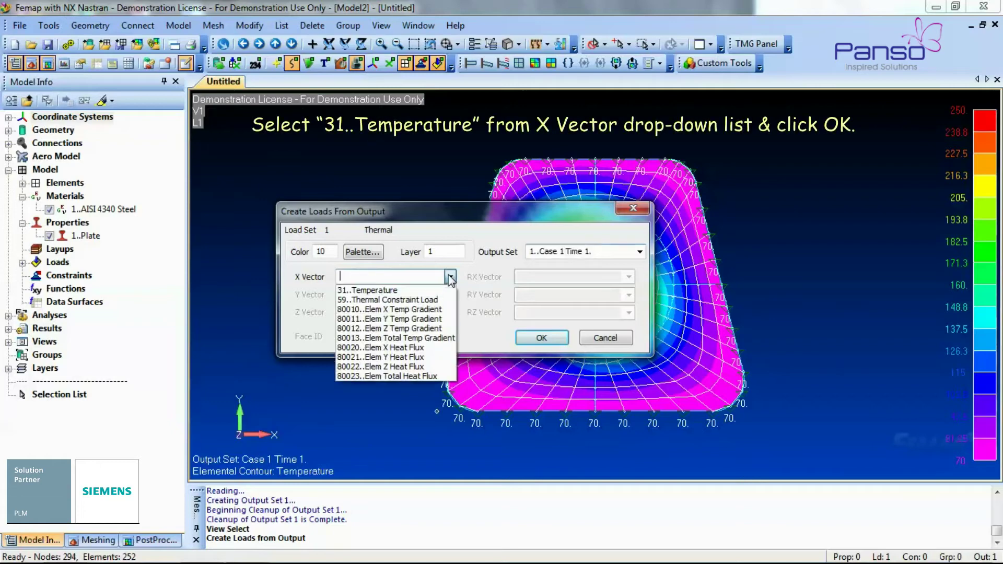
click(386, 291)
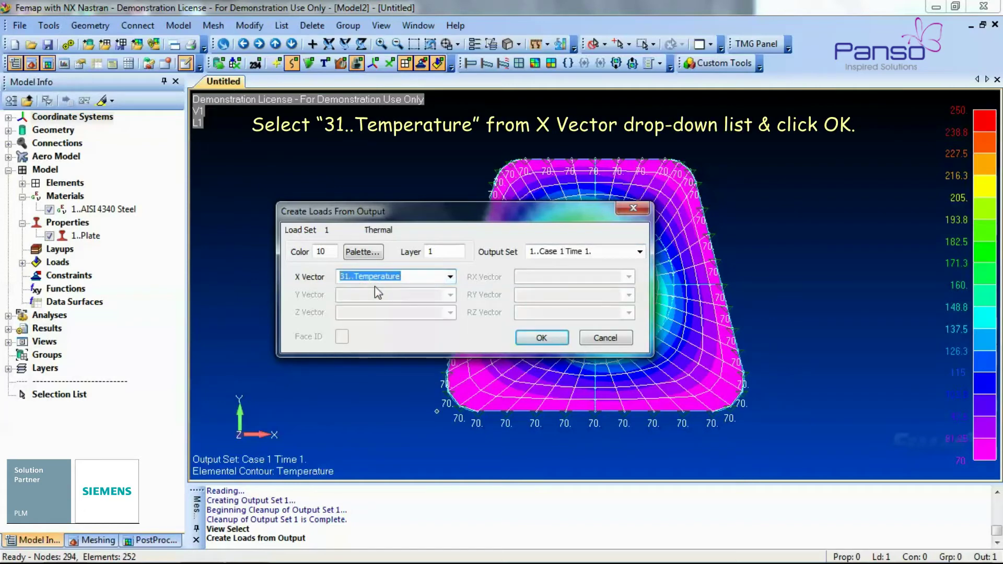
click(542, 338)
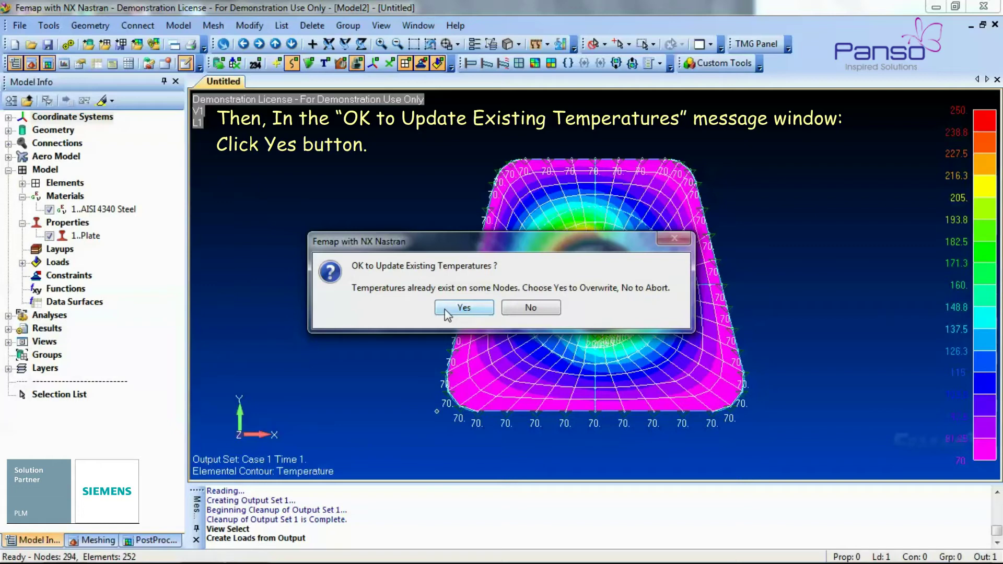
Step: Overwrite existing nodal temperatures with the output values and hide the contour display
click(445, 311)
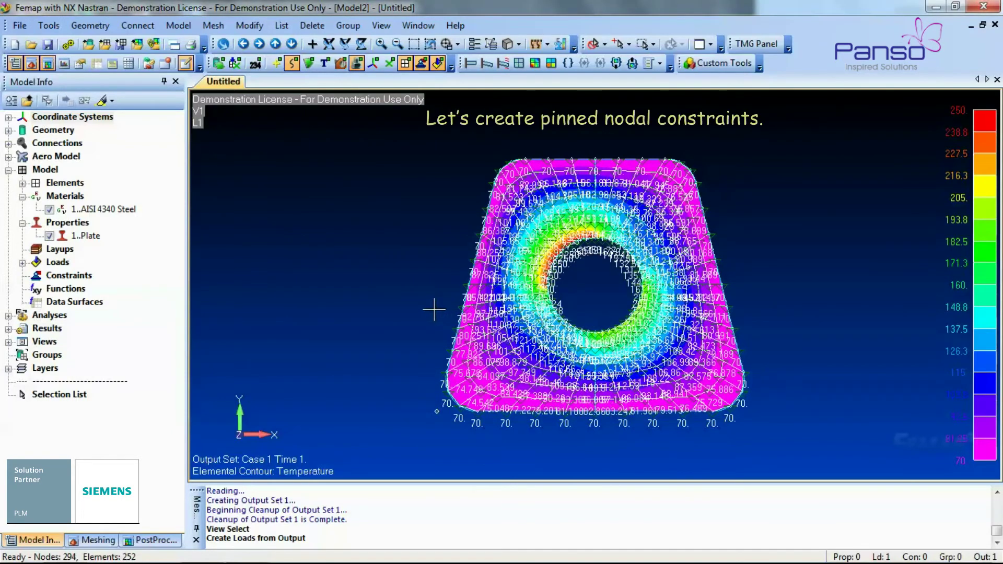
scroll(471, 255, up, 1)
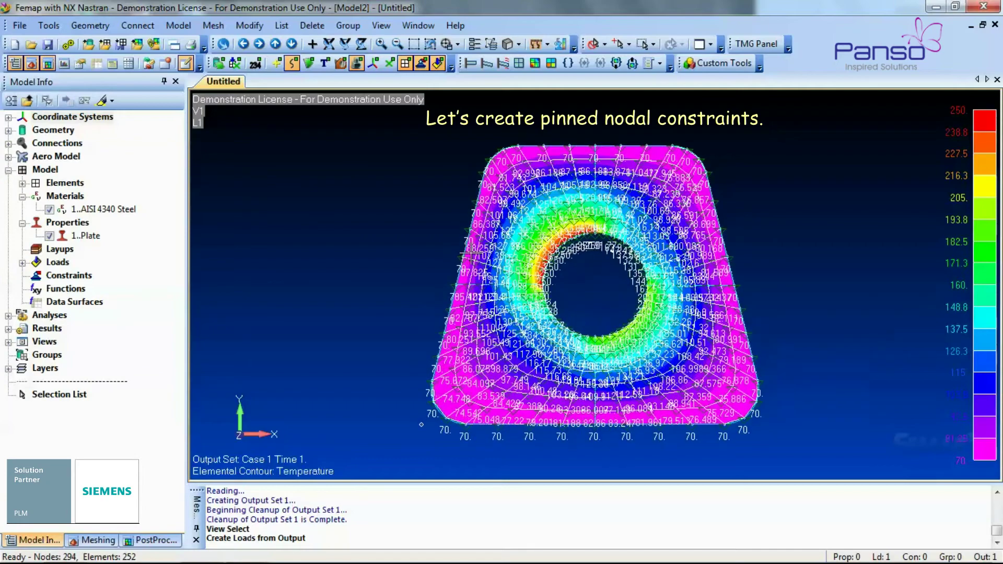
click(520, 64)
scroll(574, 246, up, 2)
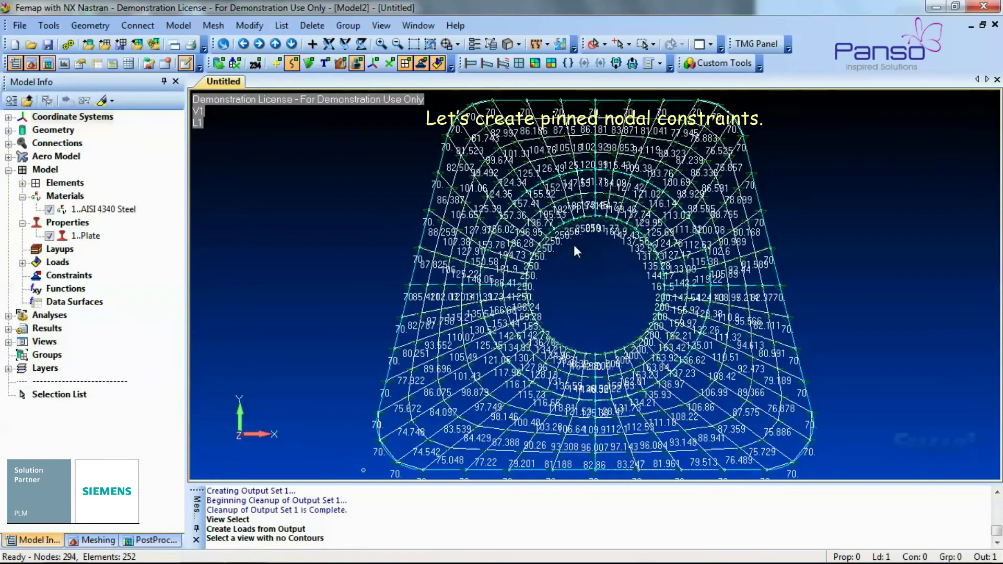
scroll(574, 245, down, 3)
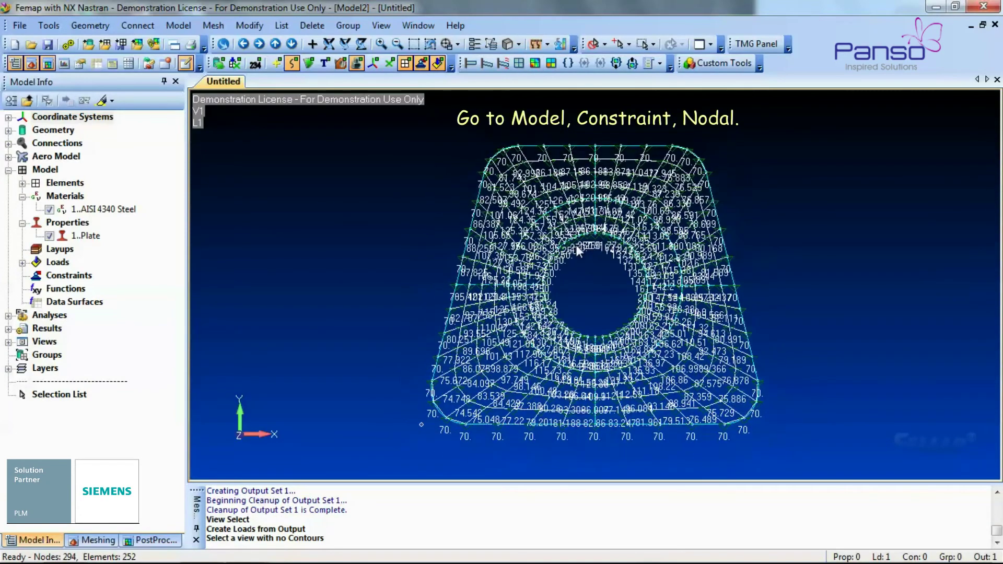
Step: Begin creating a new nodal constraint set
click(178, 25)
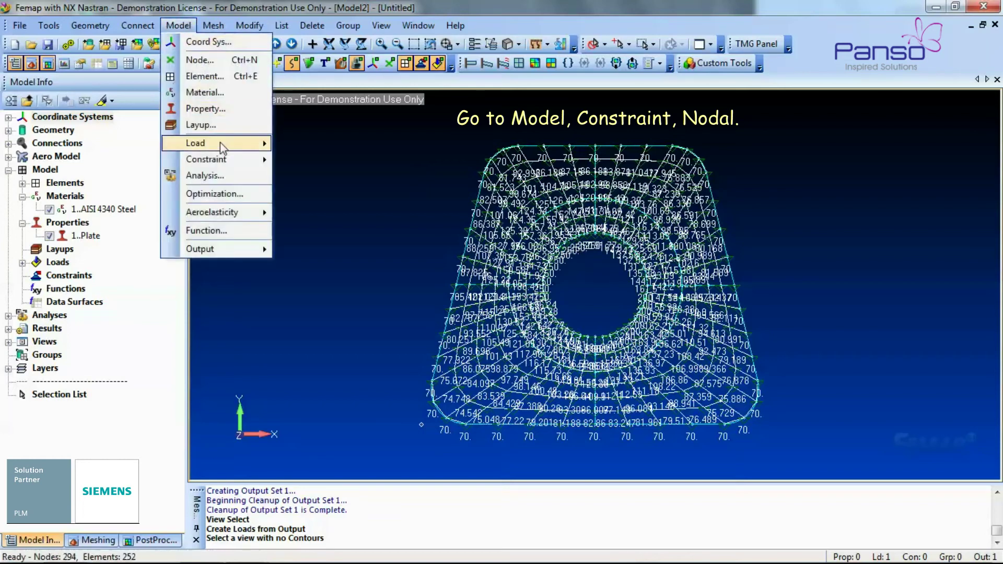
mouse_move(238, 165)
click(313, 179)
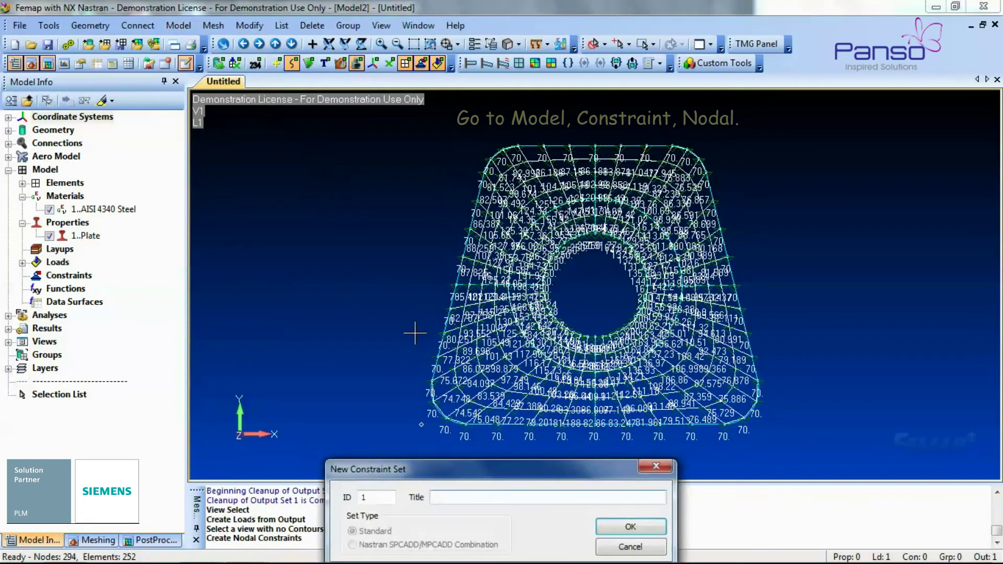
Step: Create constraint set 1 titled 'Pinned' and move the node selection prompt below the model
drag(442, 477, 351, 164)
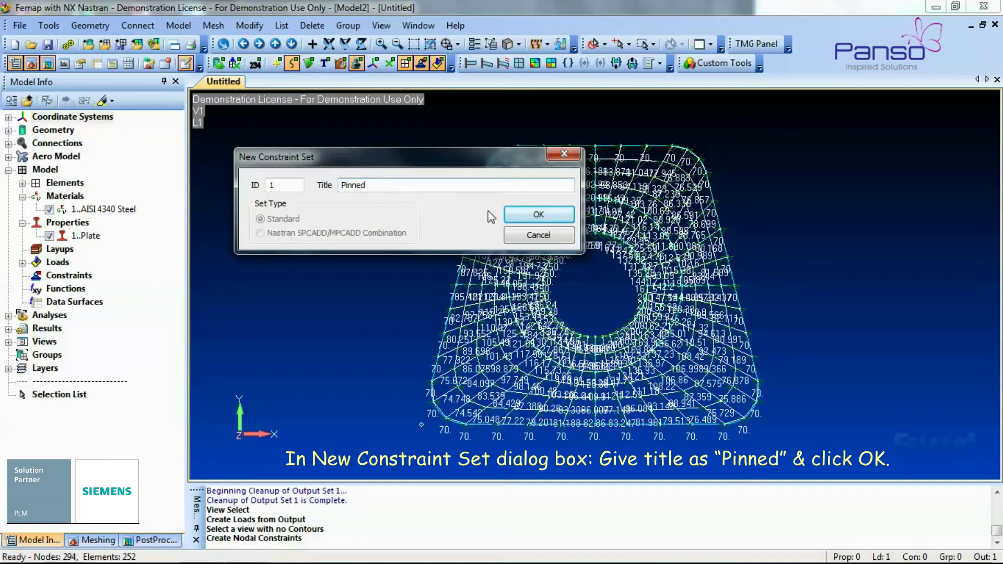
click(516, 216)
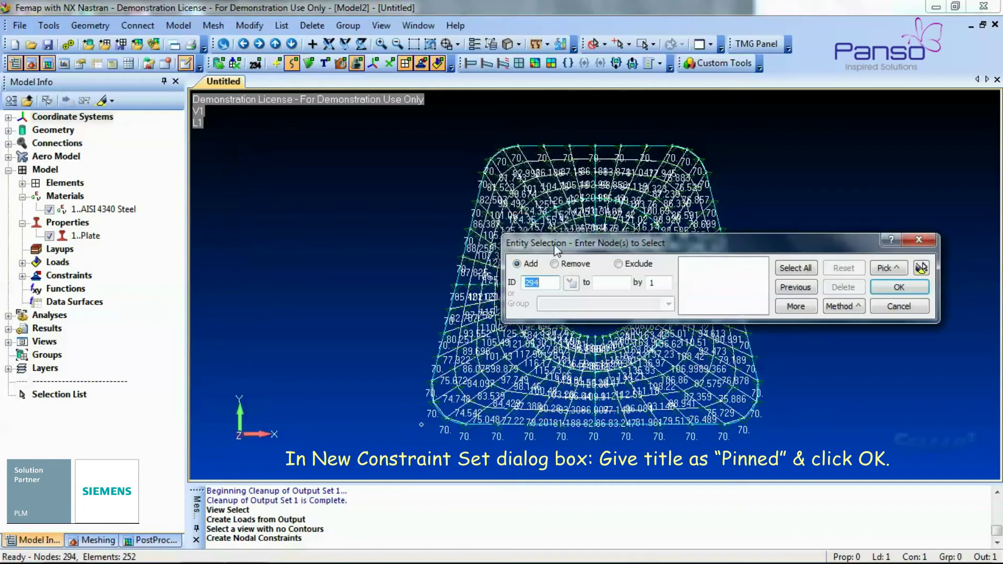
drag(341, 198, 345, 452)
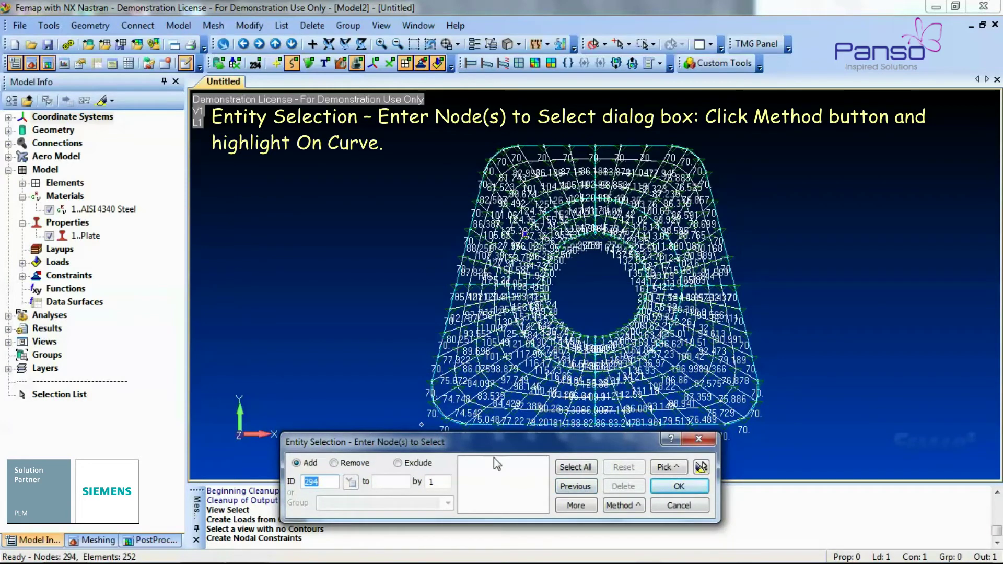
Step: Switch node selection to On Curves and pick the bottom, right and top perimeter curves
click(624, 507)
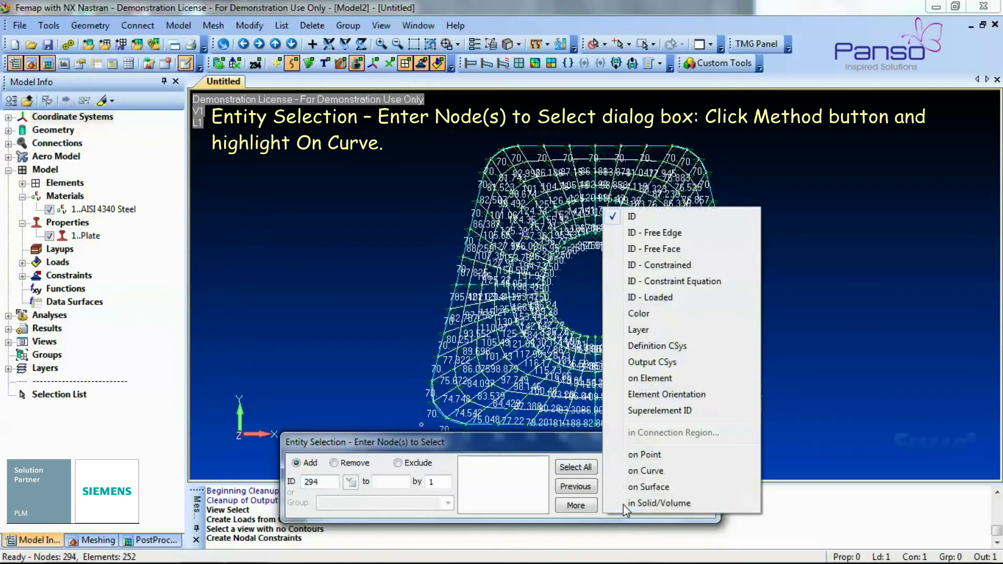
click(634, 472)
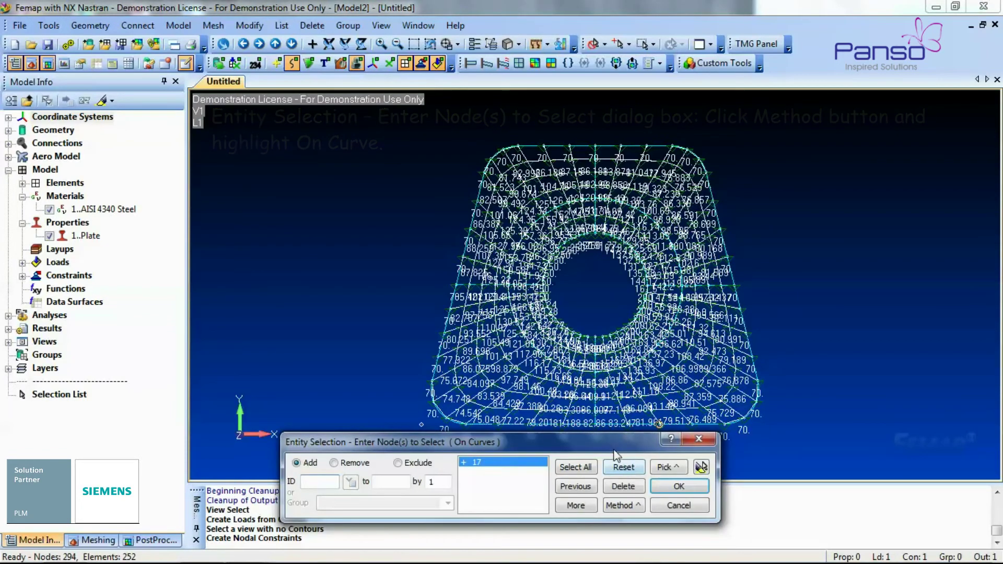
click(622, 426)
click(621, 425)
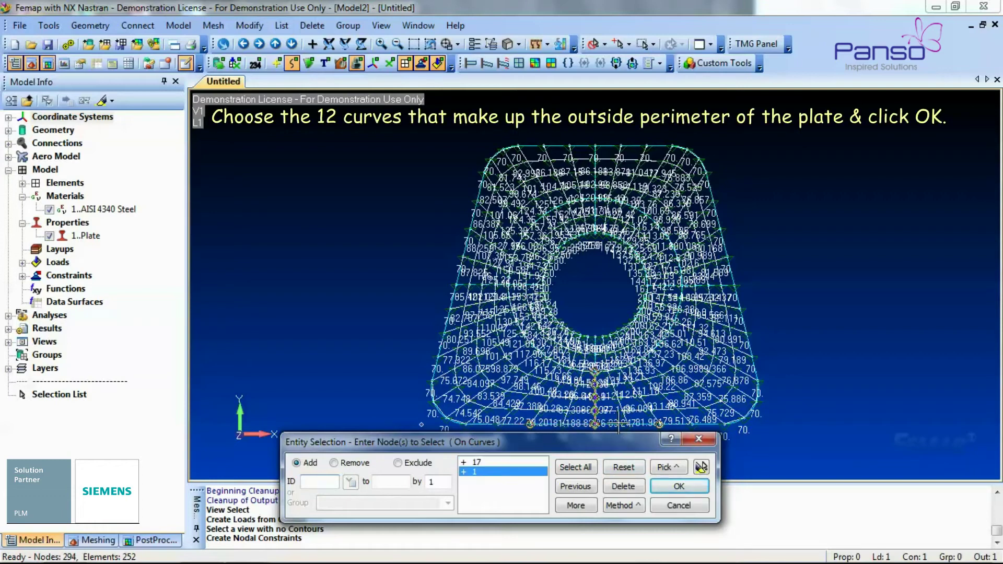
click(683, 427)
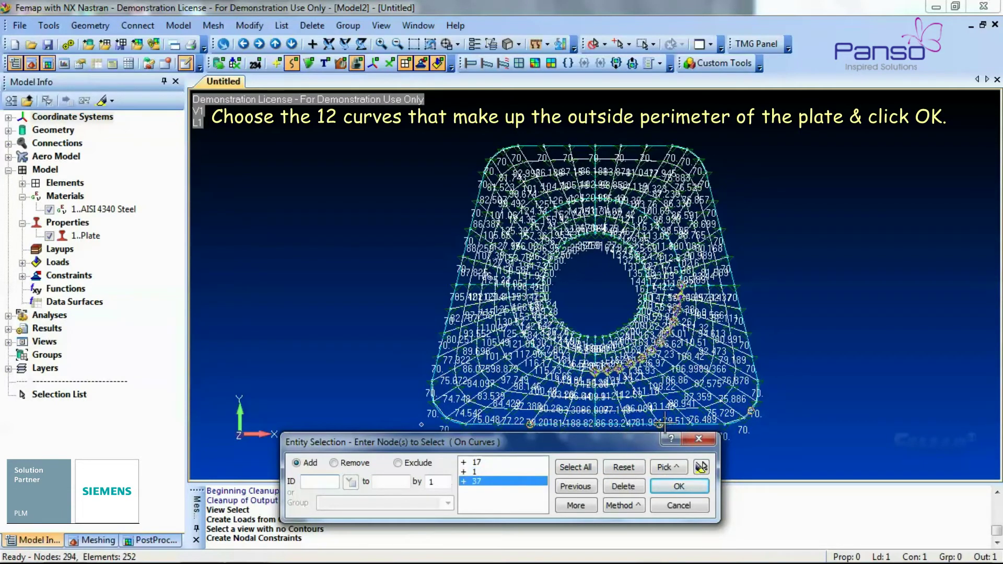
click(760, 353)
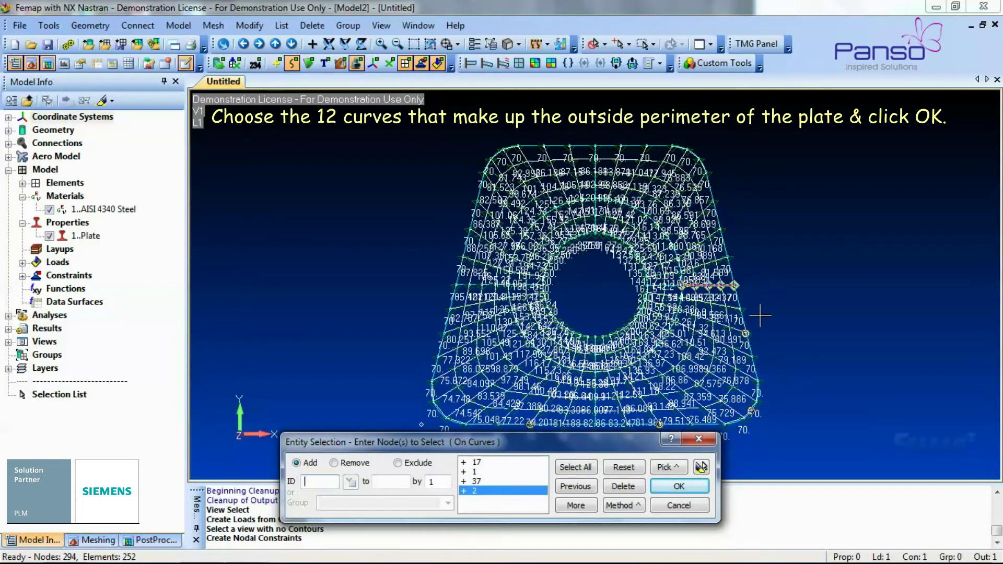
click(744, 266)
click(640, 141)
Step: Pick the remaining top-left and left perimeter curves, completing all 12, and confirm
click(564, 144)
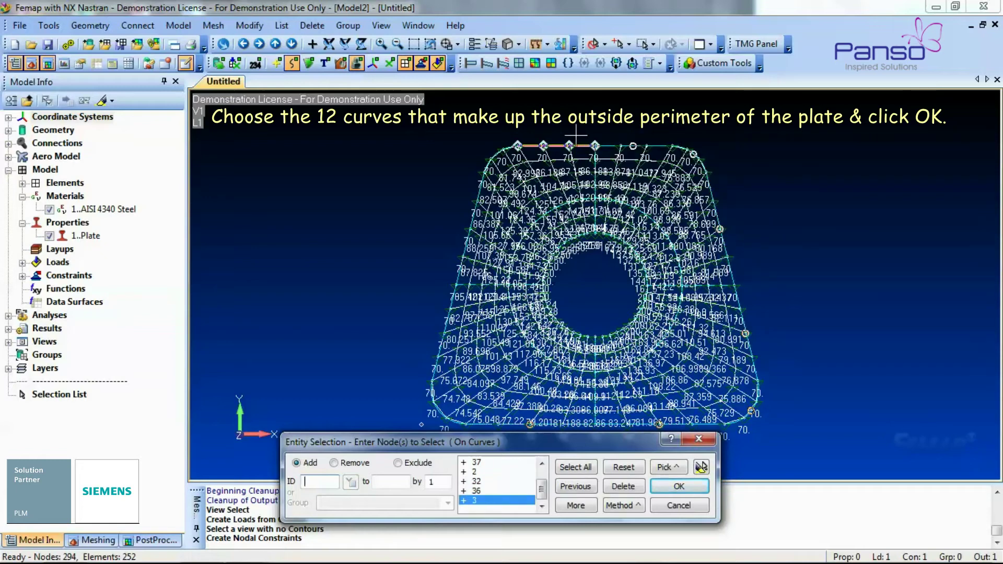
click(493, 155)
click(456, 195)
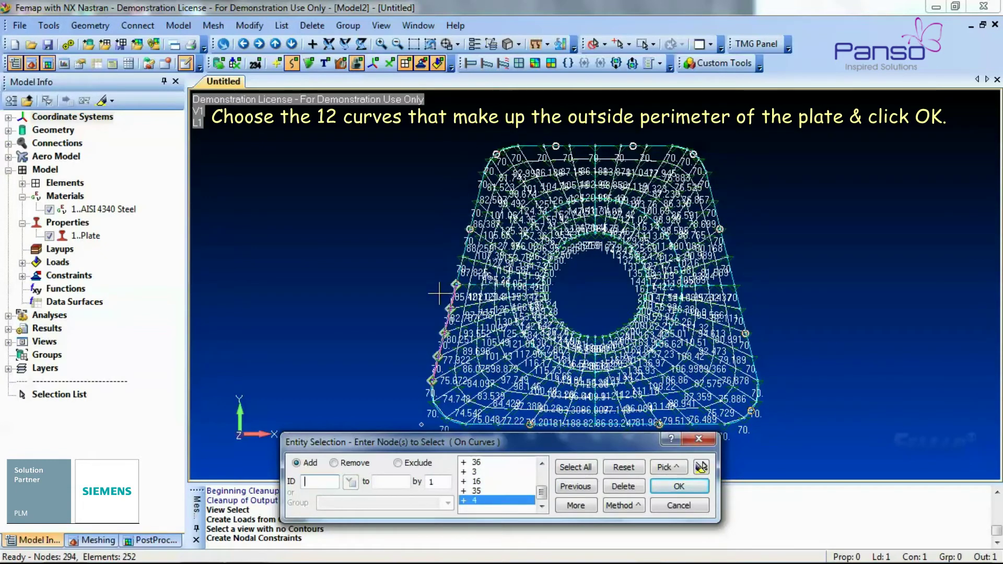
click(447, 313)
click(436, 376)
click(431, 413)
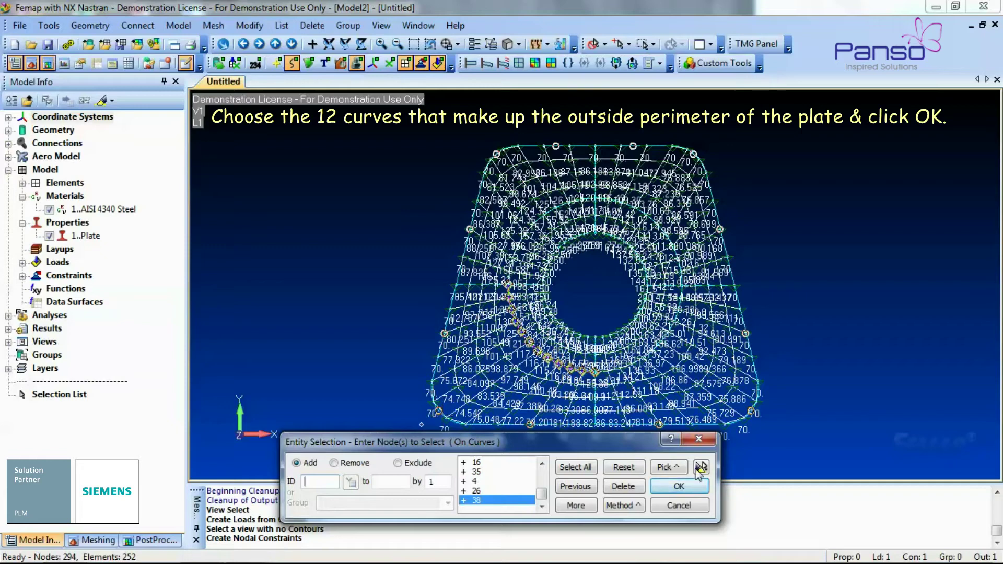
click(701, 466)
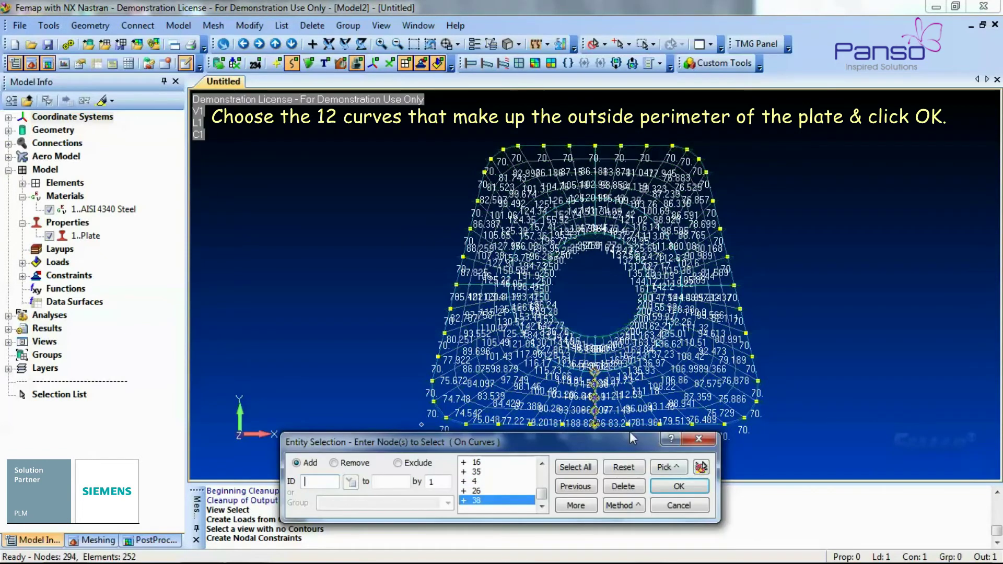
click(679, 486)
drag(593, 438, 584, 355)
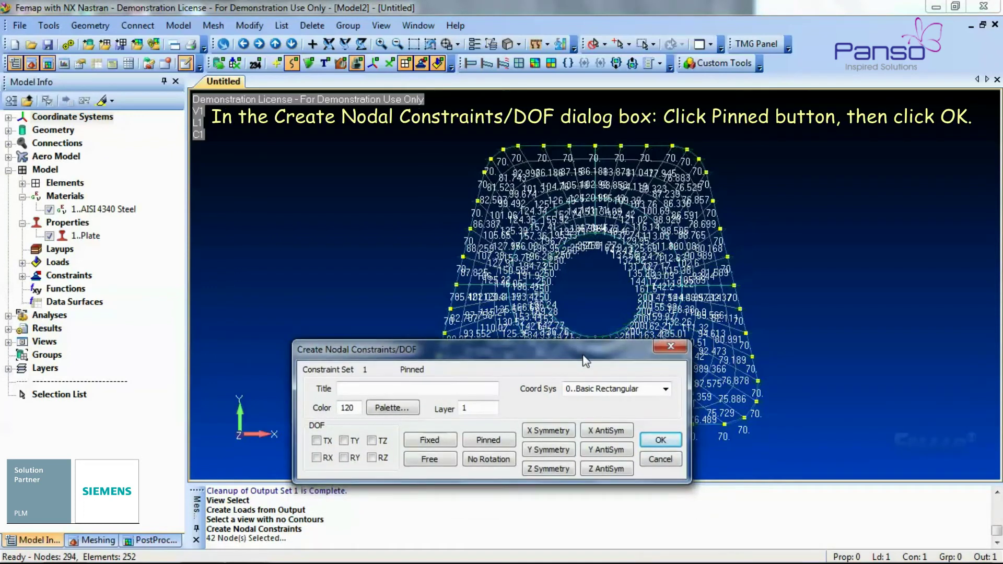
Step: Apply a Pinned constraint to the 42 perimeter nodes and end node selection
click(494, 441)
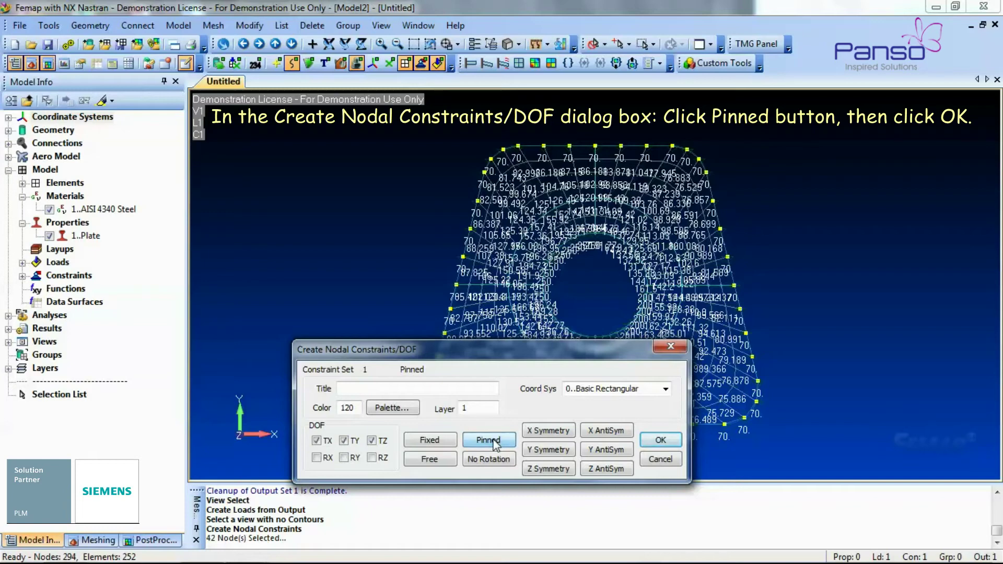
click(661, 440)
click(672, 503)
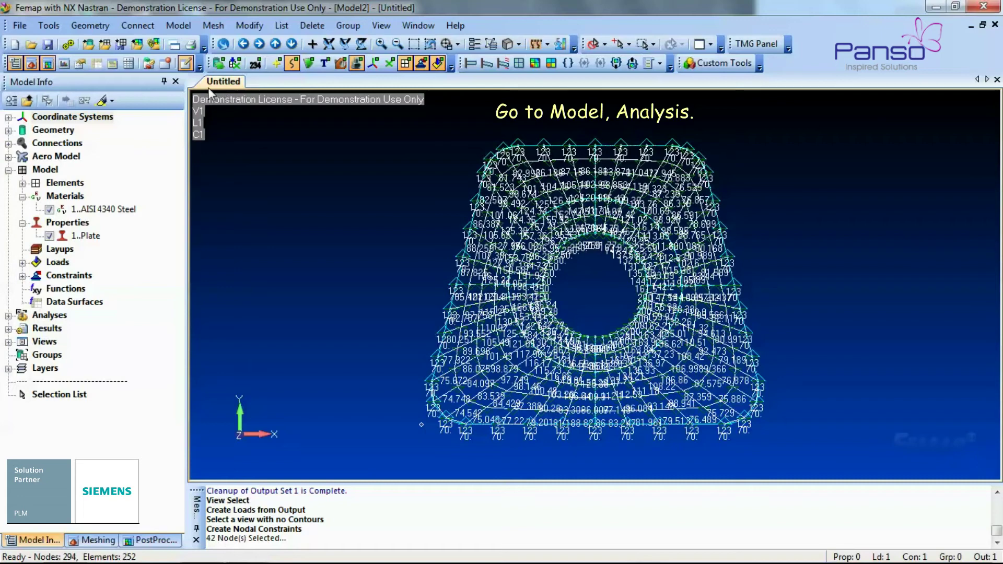
click(176, 25)
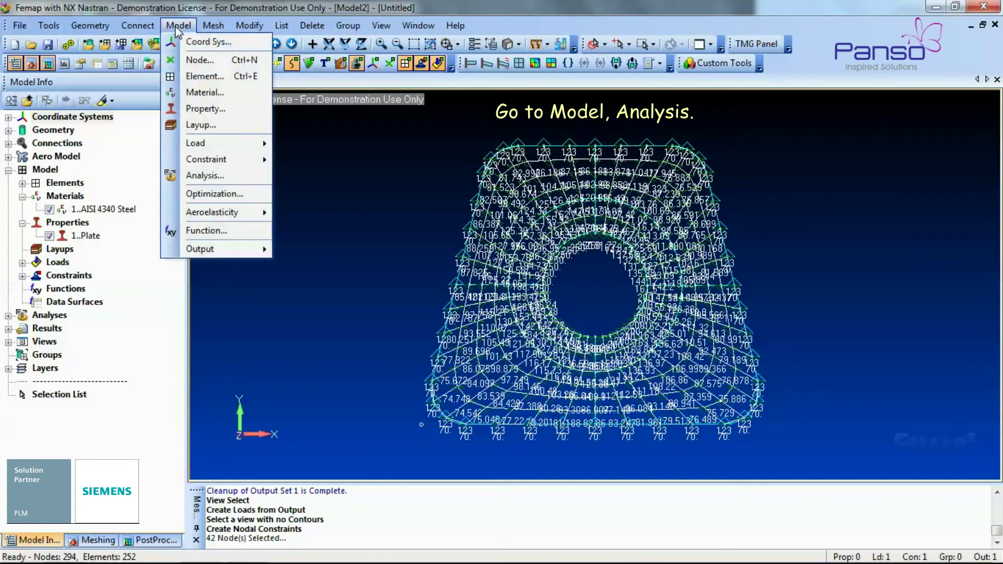
Step: Create analysis set 2 with program 36..NX Nastran and analysis type 1..Static
click(205, 176)
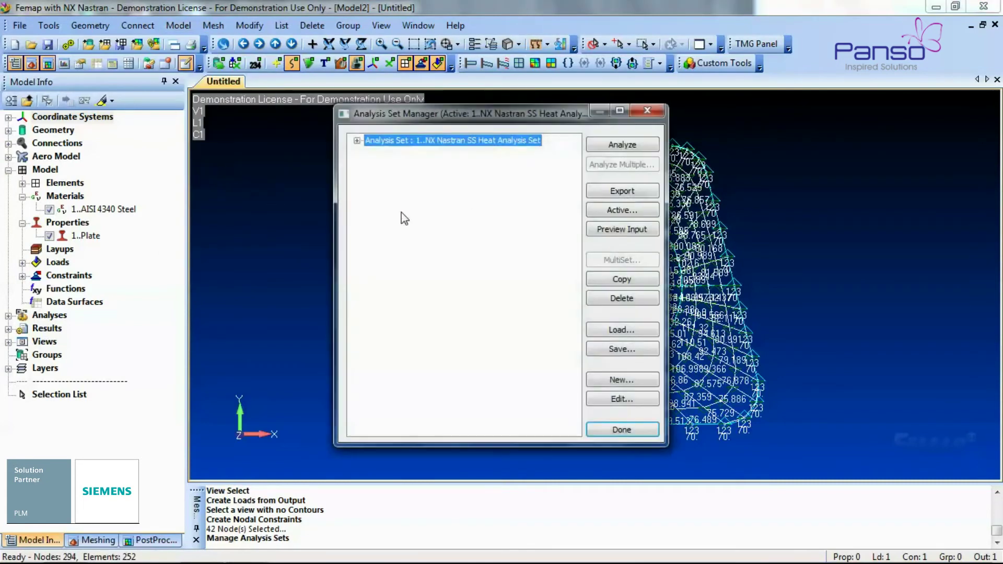
click(606, 384)
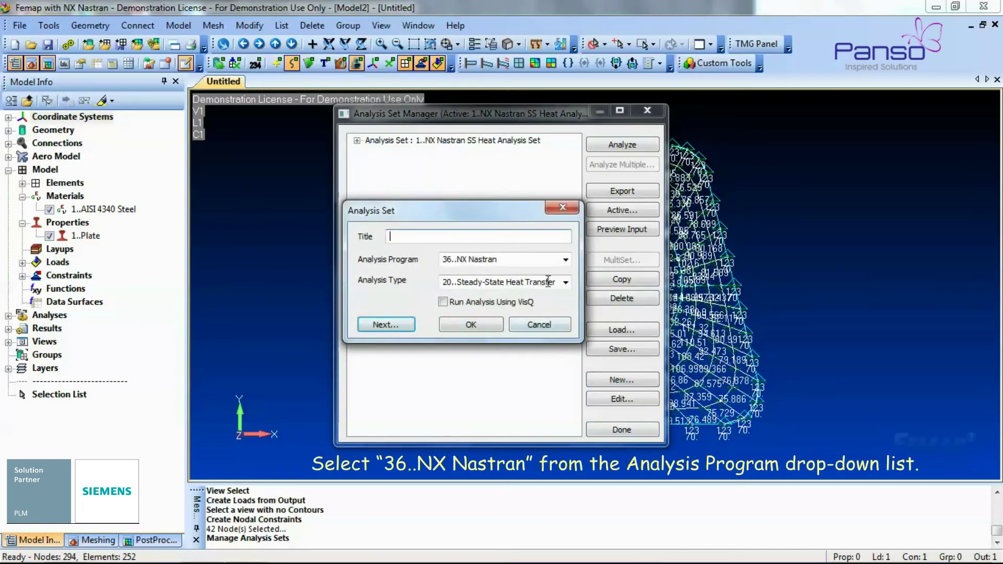
click(565, 260)
click(524, 334)
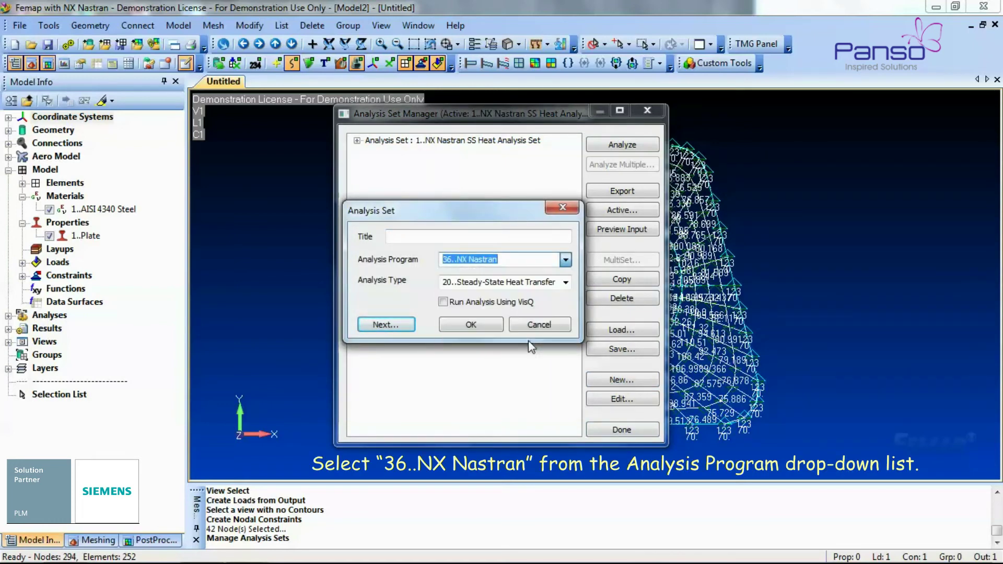
click(566, 283)
click(540, 298)
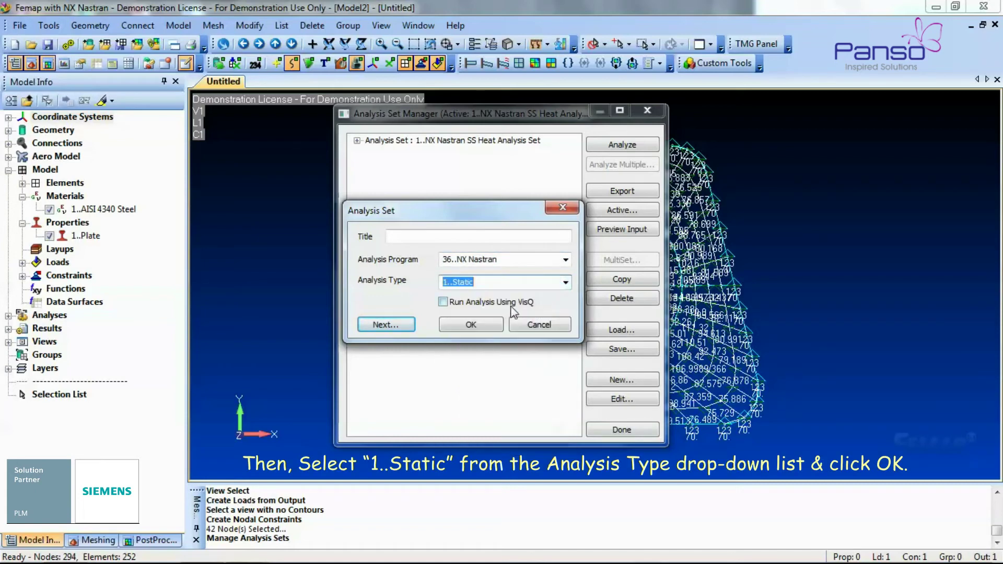
click(474, 325)
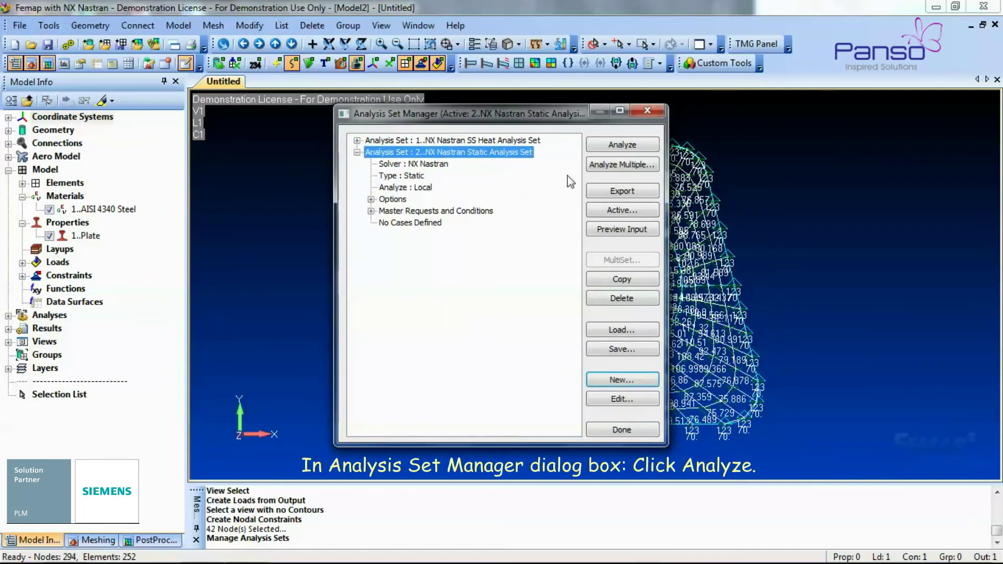
Step: Run the NX Nastran static analysis to produce Output Set 2, then close the monitor
click(628, 147)
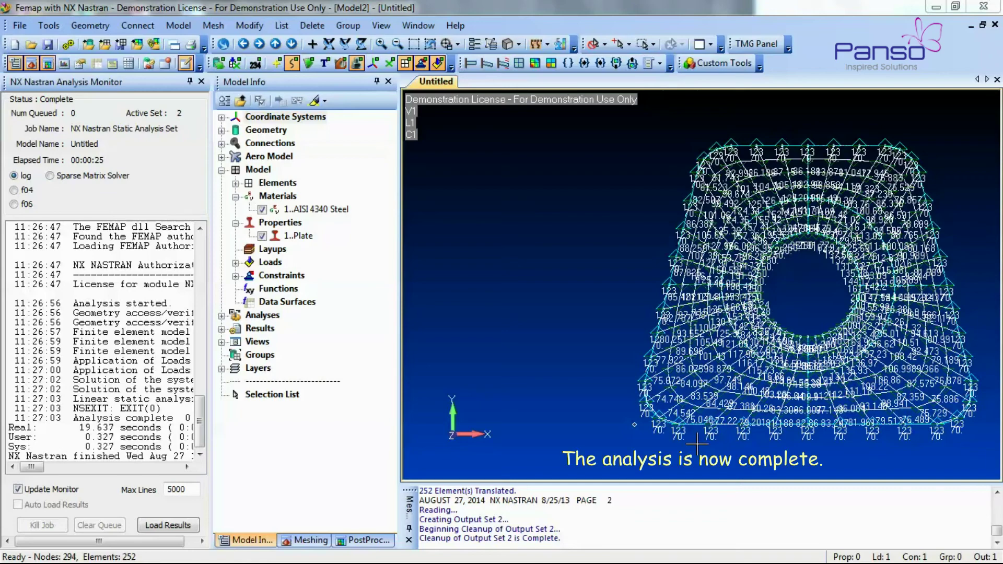
click(201, 82)
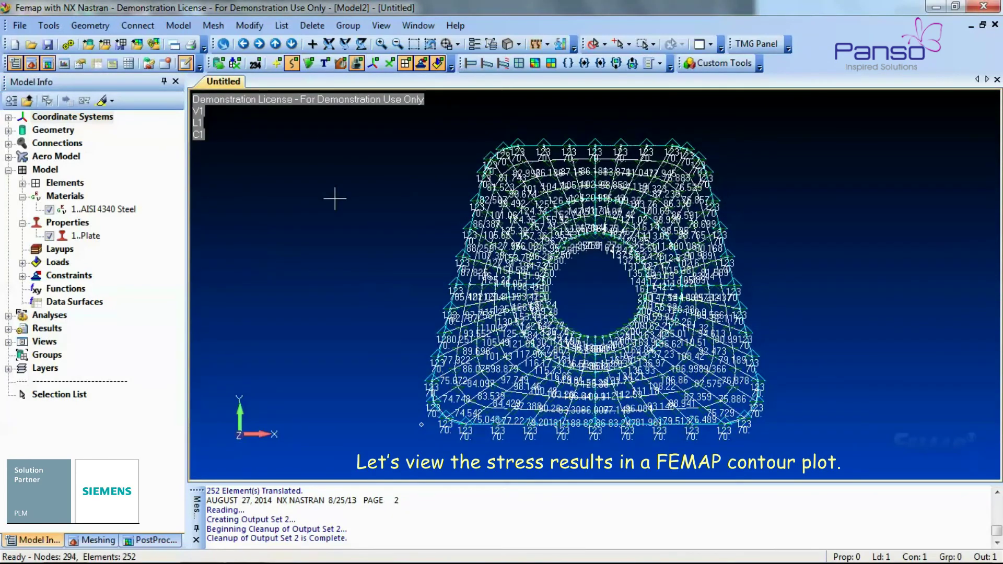
Step: Hide load and constraint labels and open Deformed and Contour Data from View Select
click(437, 63)
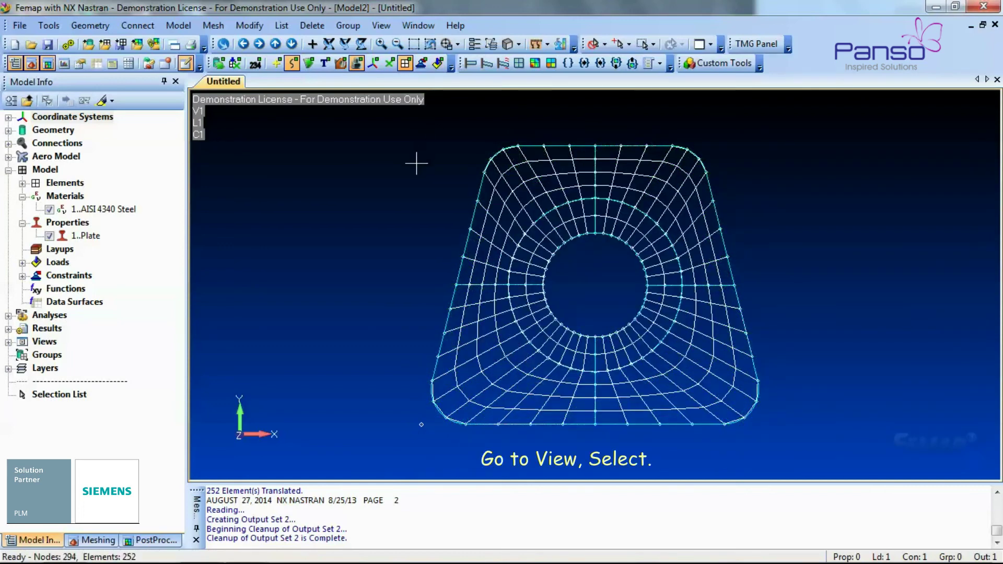
click(381, 25)
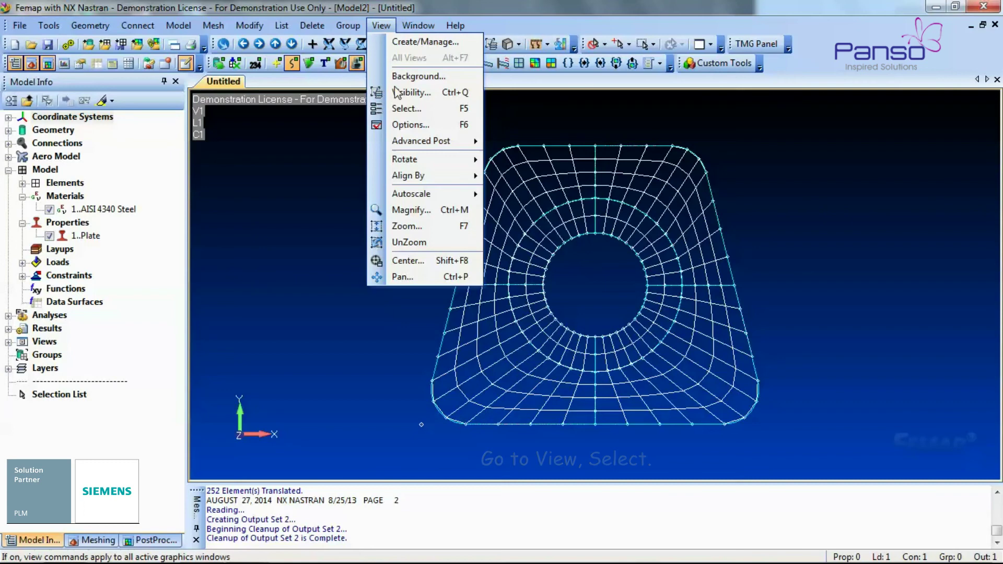
click(423, 108)
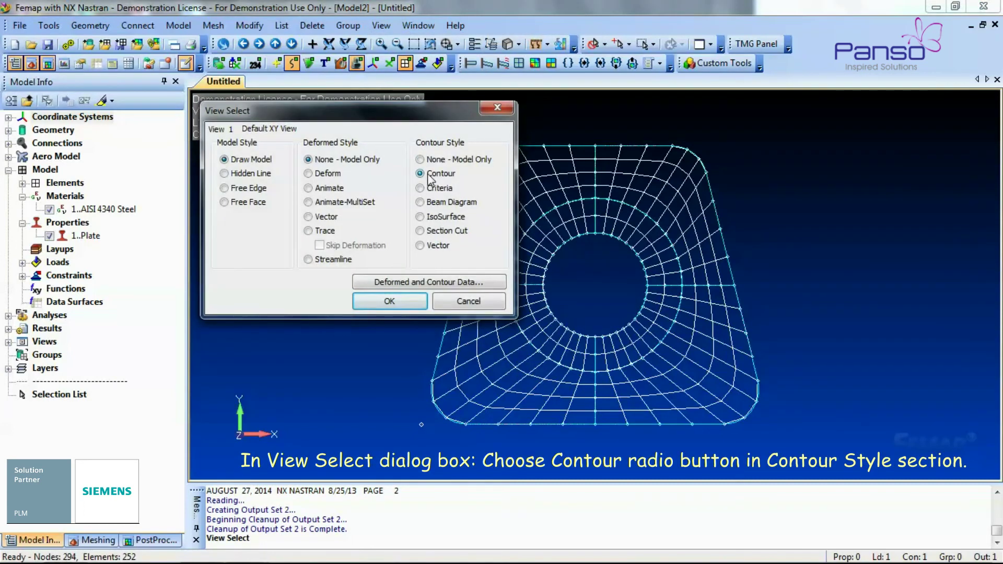
click(436, 283)
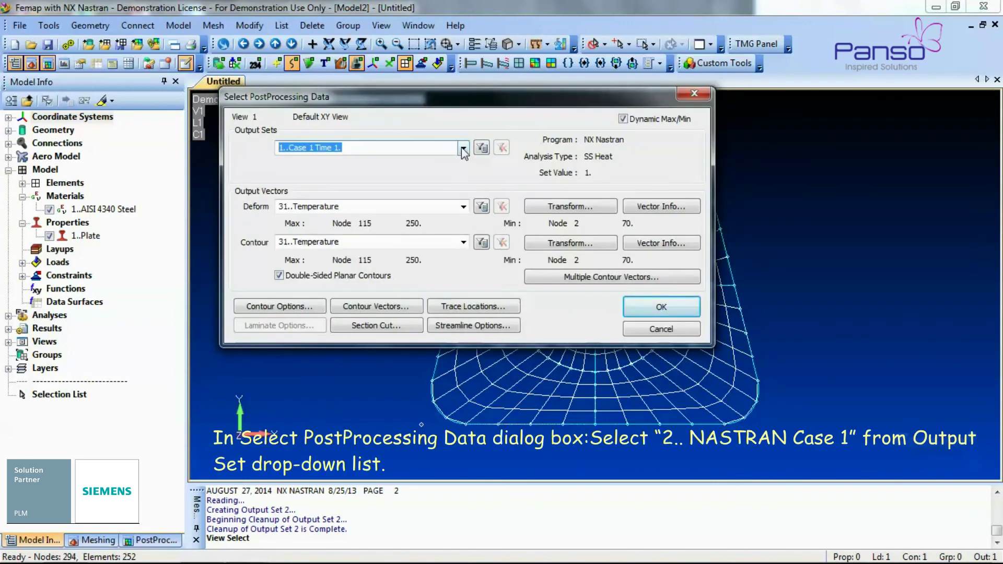
Step: Choose output set 2..NX NASTRAN Case 1 with 1..Total Translation as the deformation
click(464, 148)
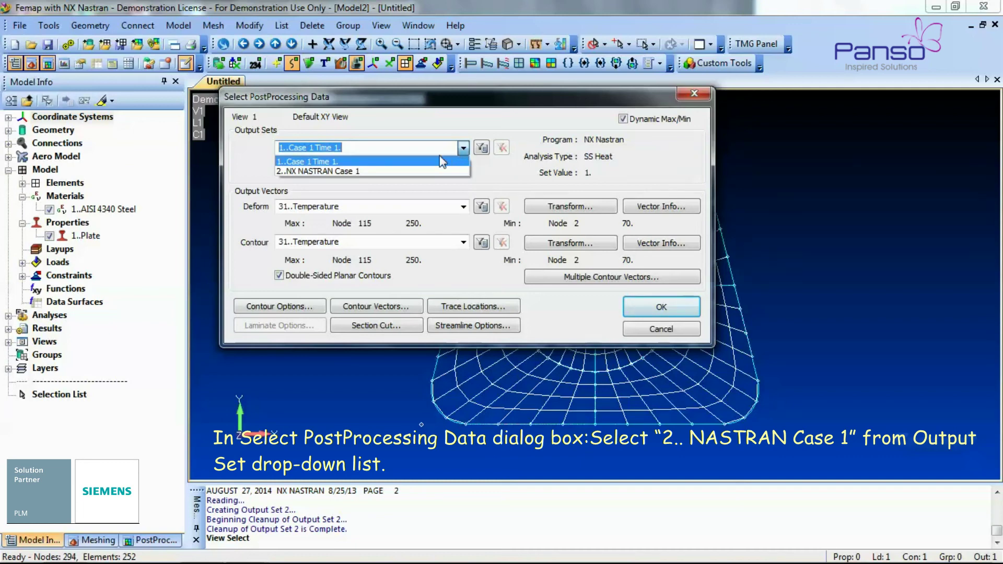
click(344, 171)
click(459, 237)
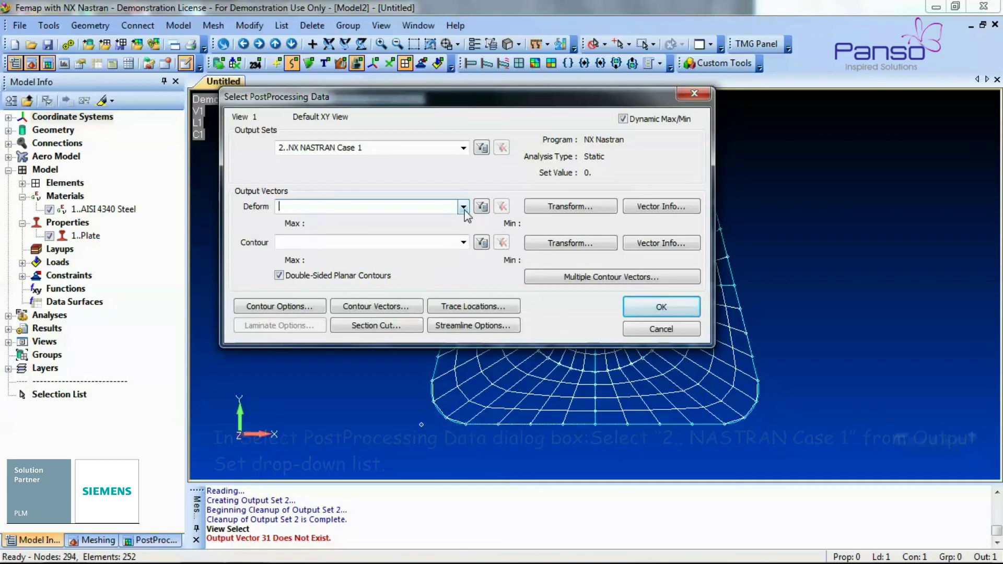
click(464, 207)
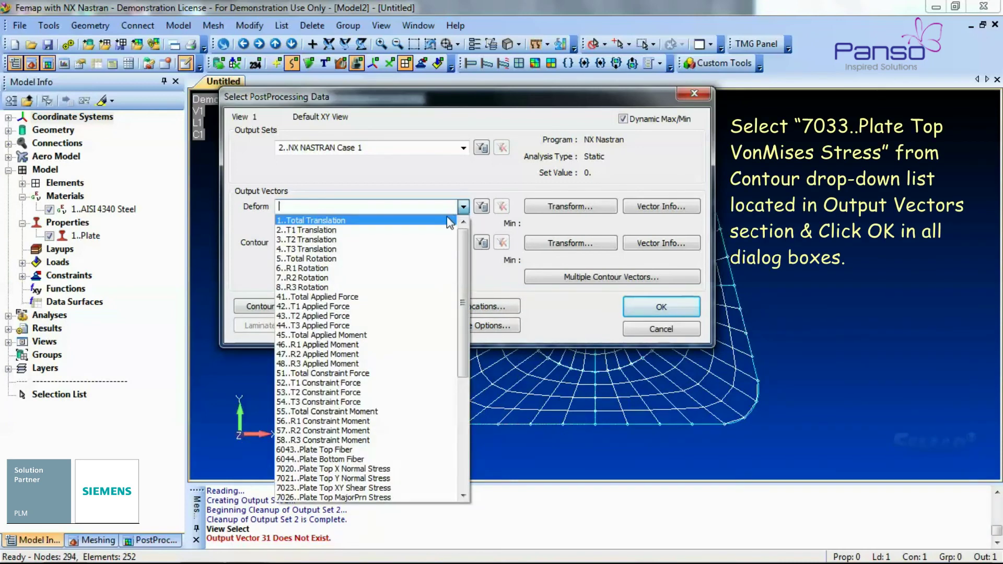
click(450, 221)
Step: Contour by 7033..Plate Top VonMises Stress and apply the display to the model
click(463, 242)
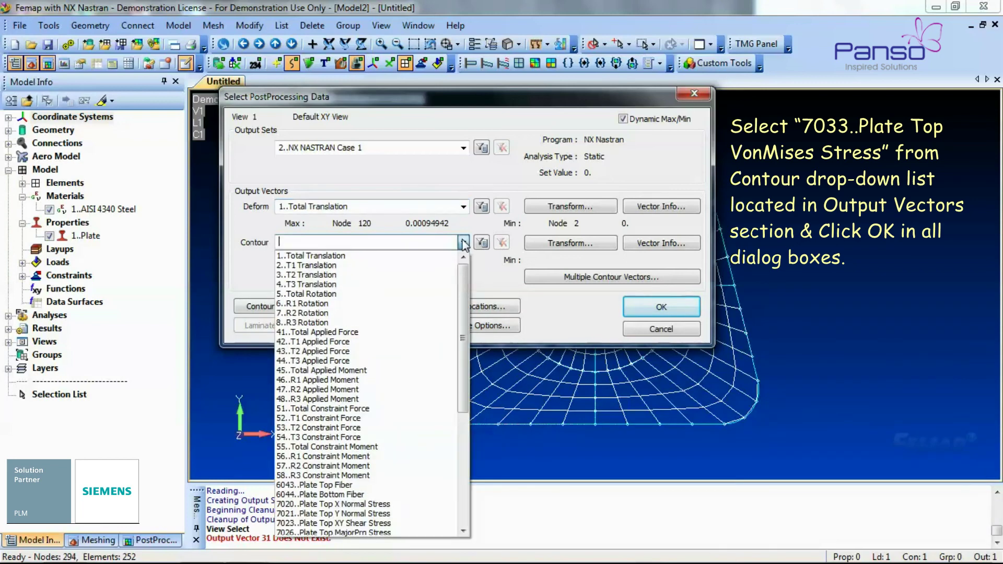
drag(462, 282, 458, 338)
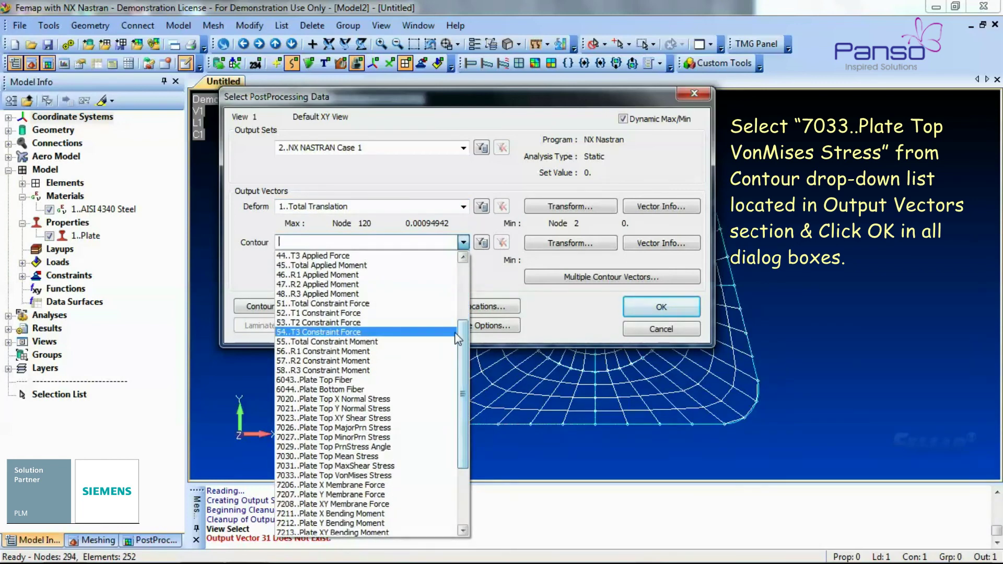
click(414, 475)
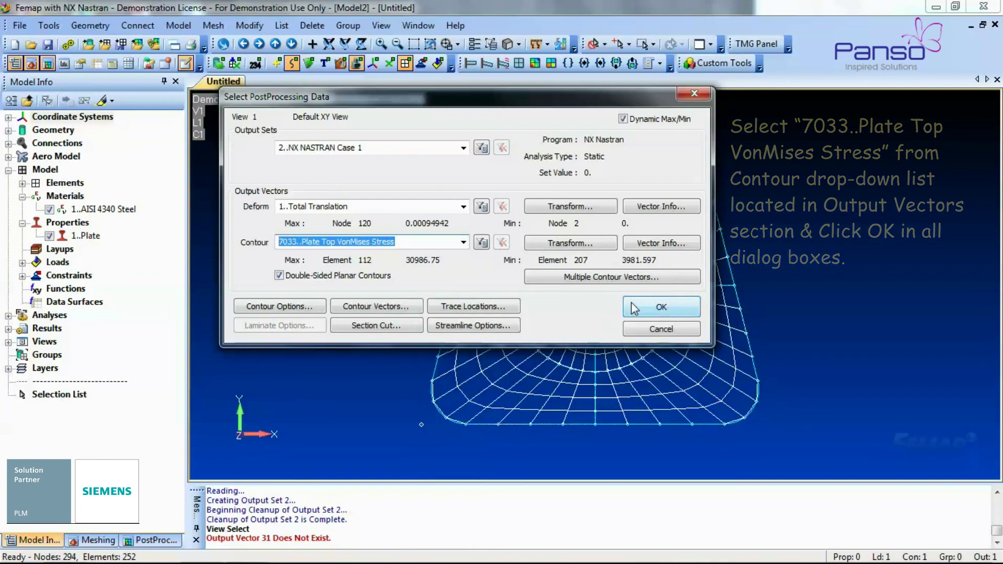
click(661, 308)
click(386, 302)
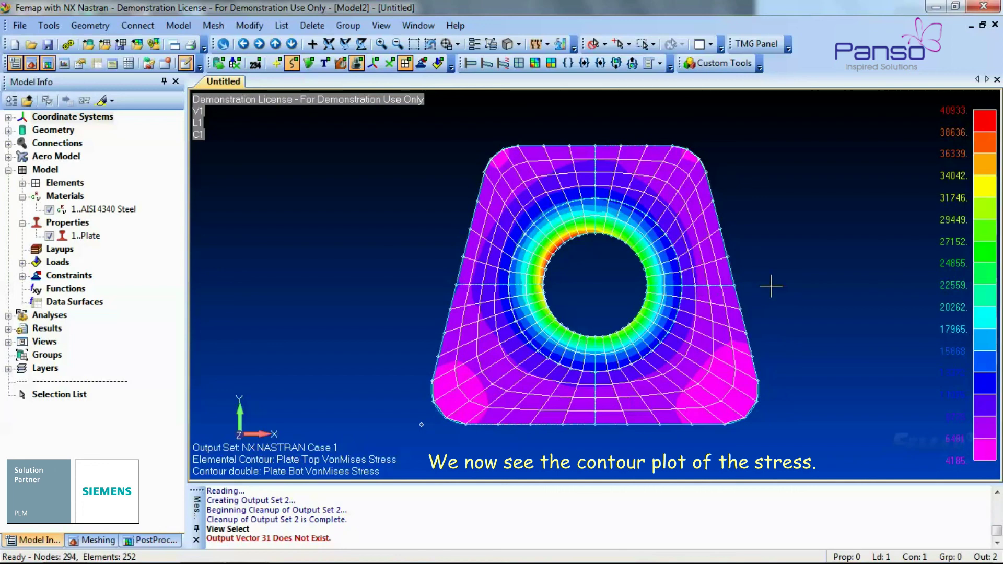